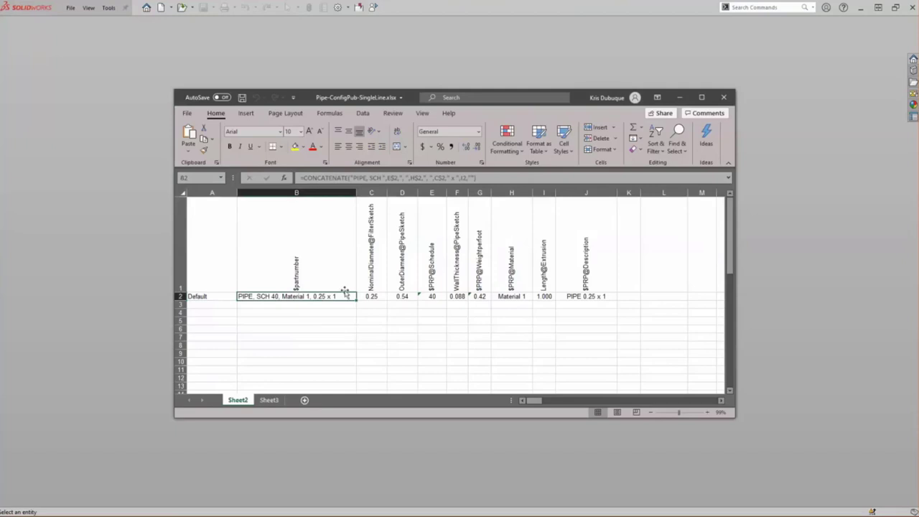
Inspect the CONCATENATE formula behind the $partnumber value of the Default row in the spreadsheet
left_click(501, 179)
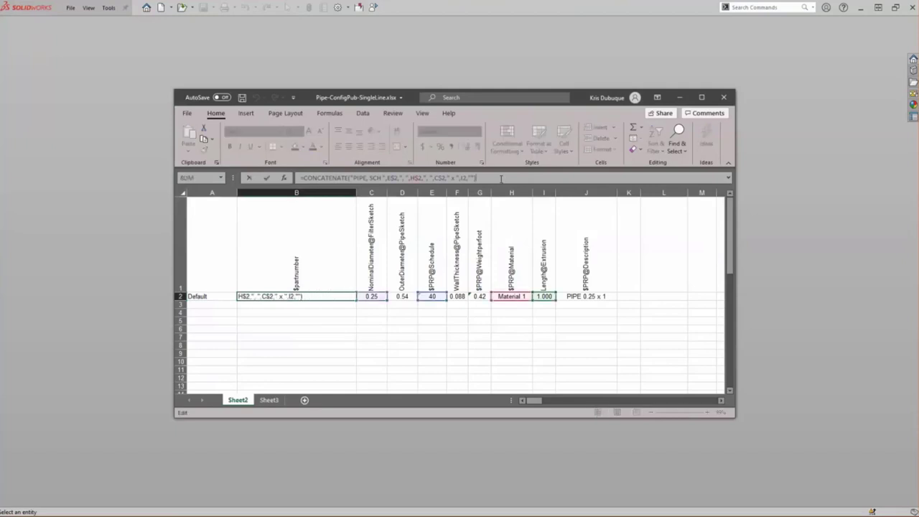
left_click(620, 335)
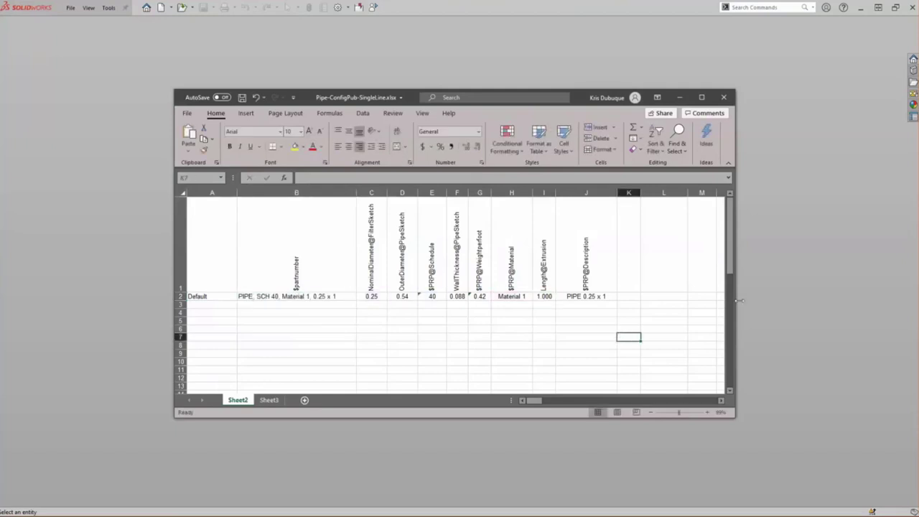
Switch to SOLIDWORKS, open the recent part Pipe-Config Pub-DesignTable and show its configurations
left_click(776, 295)
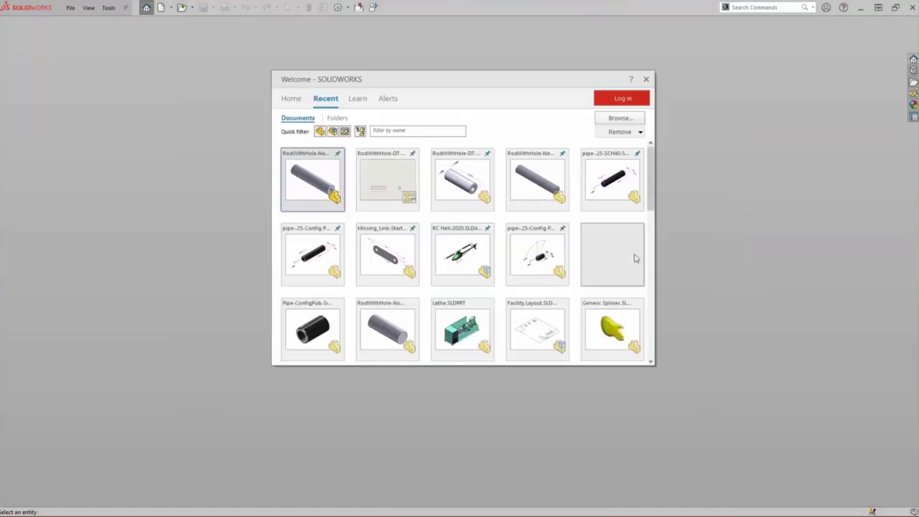
left_click(616, 253)
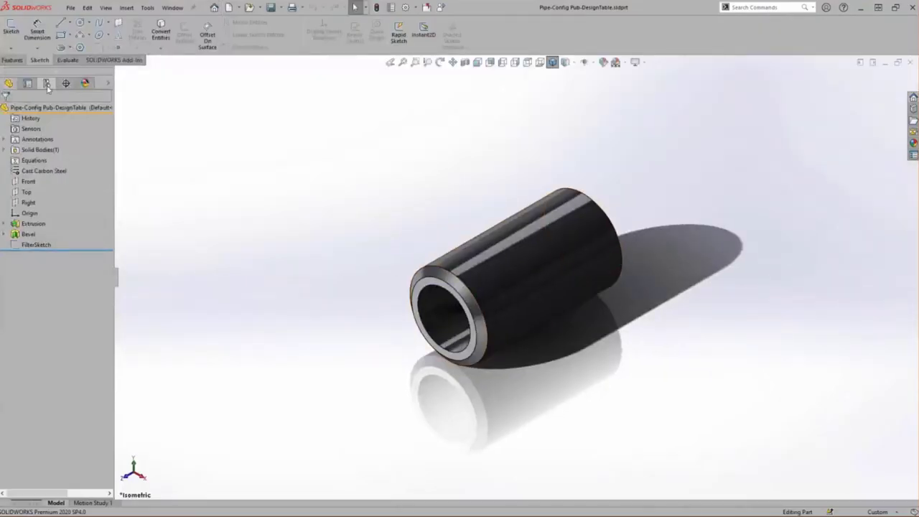
left_click(47, 83)
left_click(42, 130)
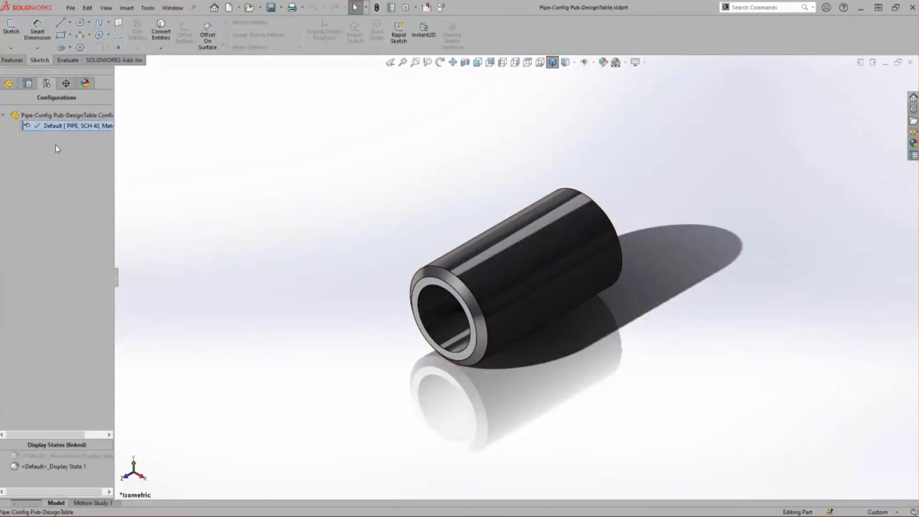
Insert a design table from the file Pipe-ConfigPub-SingleLine.xlsx in the Design Tables folder, linked to that file
left_click(126, 7)
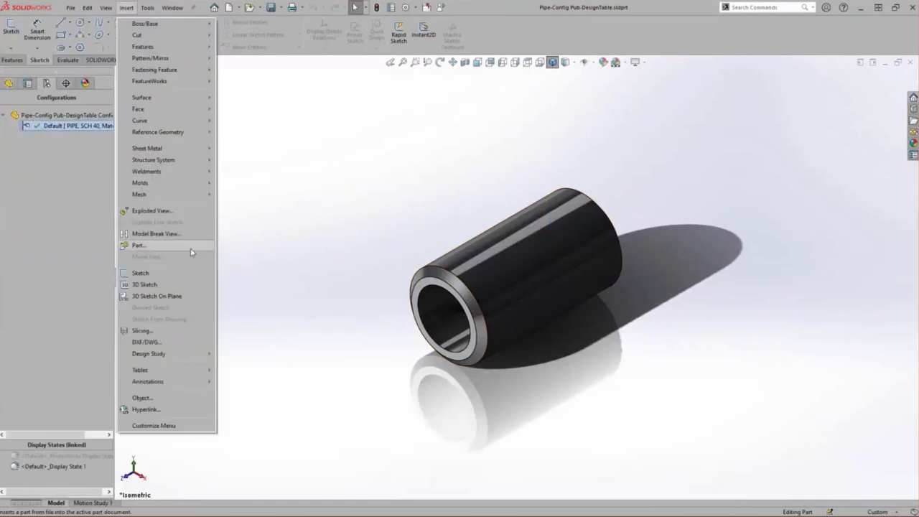
mouse_move(196, 370)
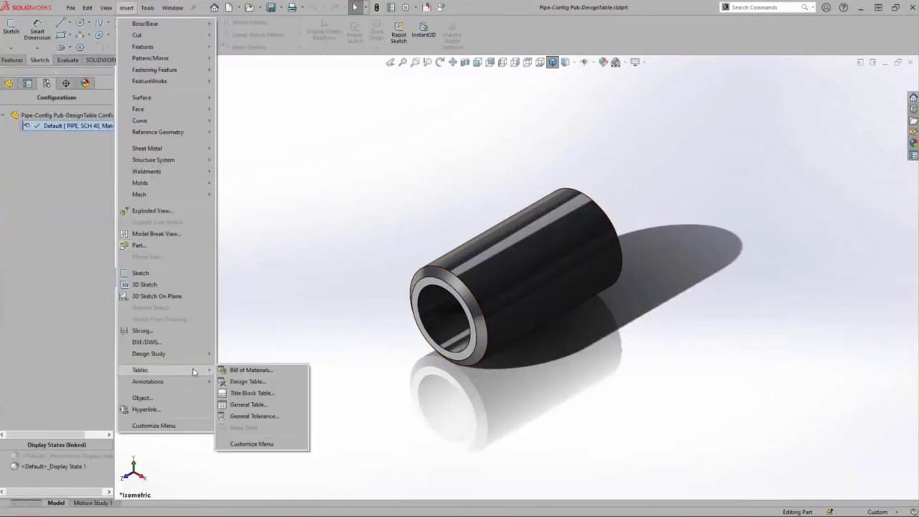
left_click(293, 383)
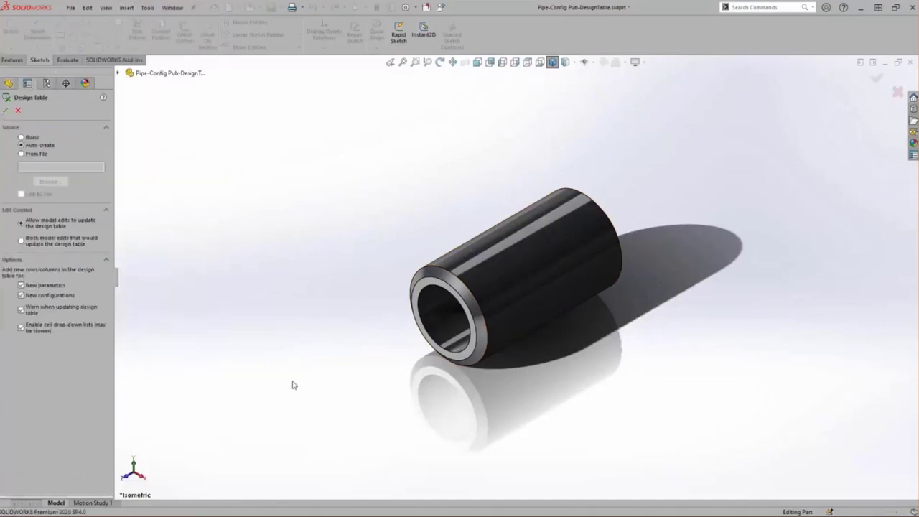
left_click(46, 155)
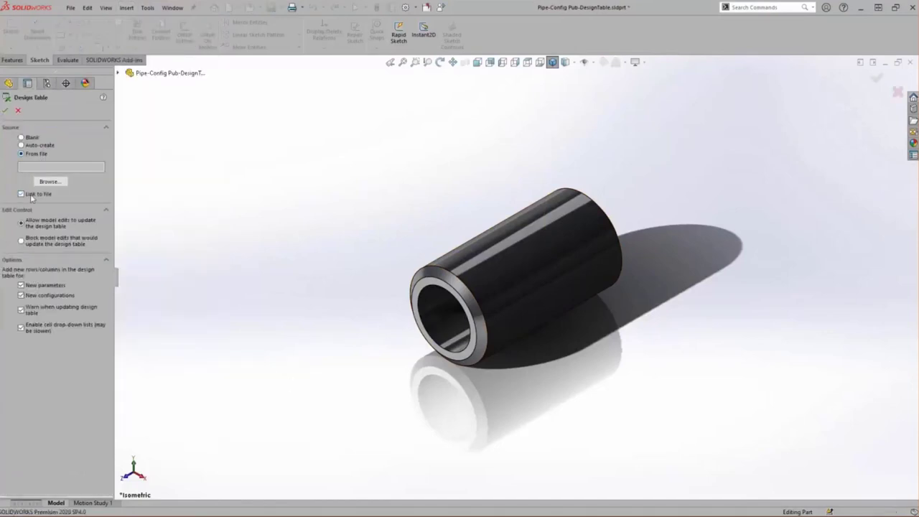
left_click(51, 183)
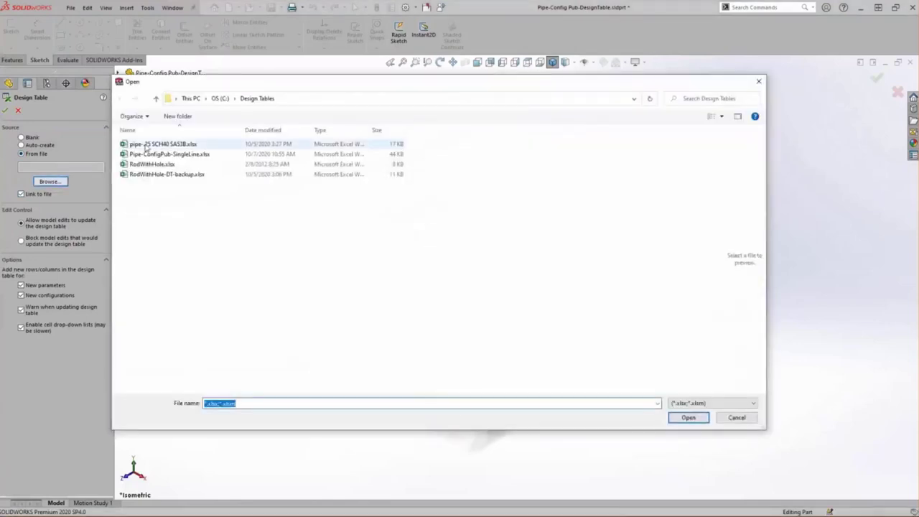
left_click(167, 154)
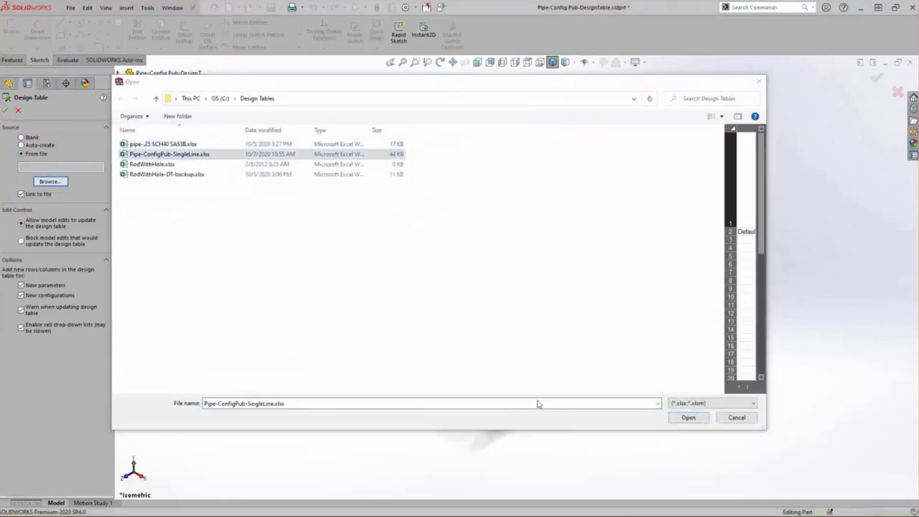
left_click(688, 418)
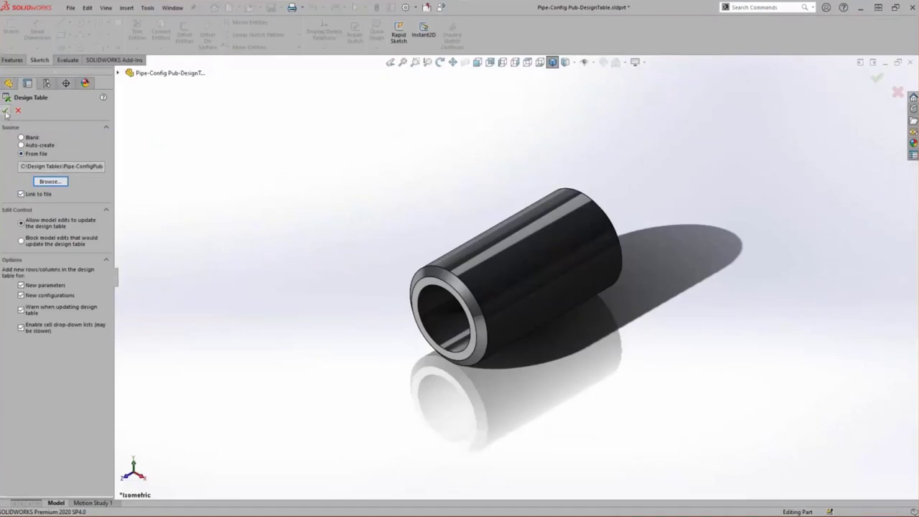
left_click(6, 111)
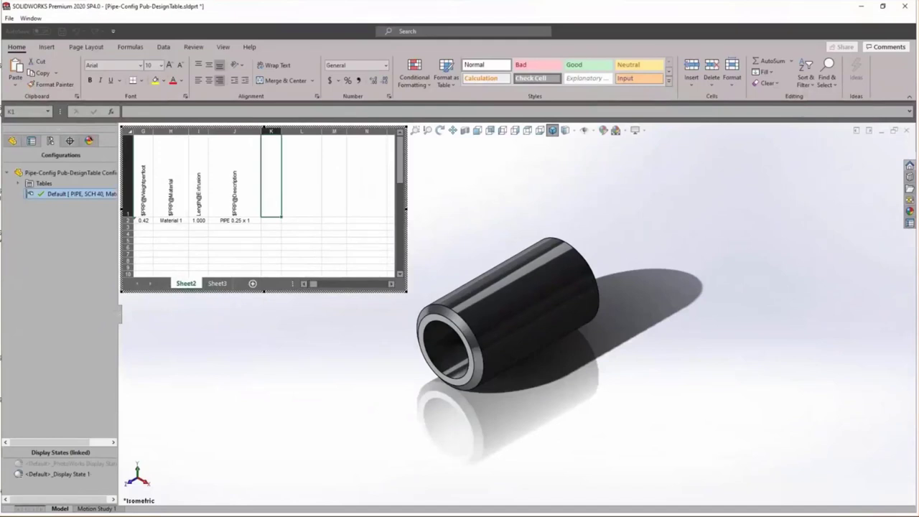
left_click(467, 239)
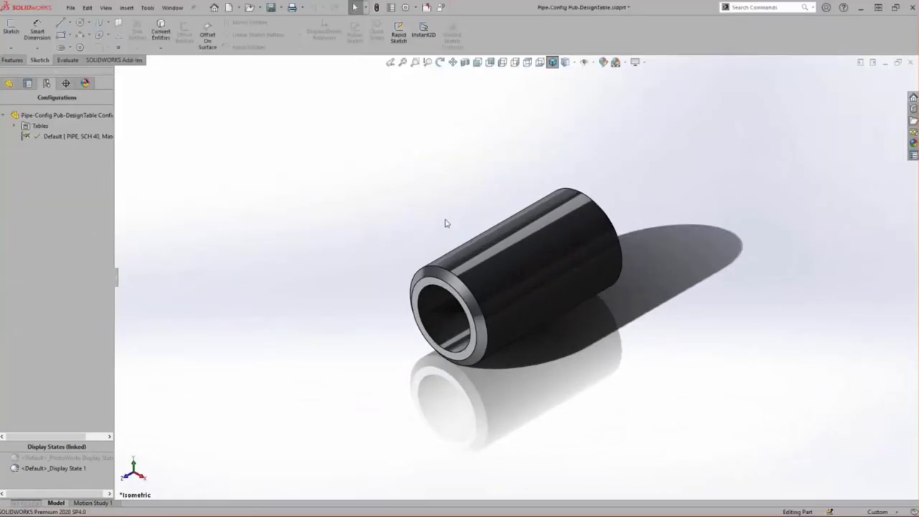
Expand the configuration tables and open the Configuration Publisher for the pipe part
left_click(72, 138)
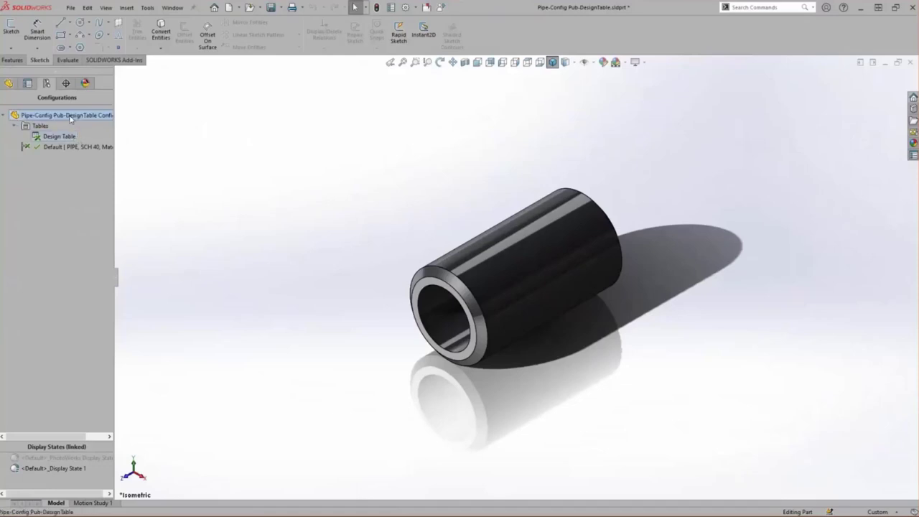
right_click(72, 117)
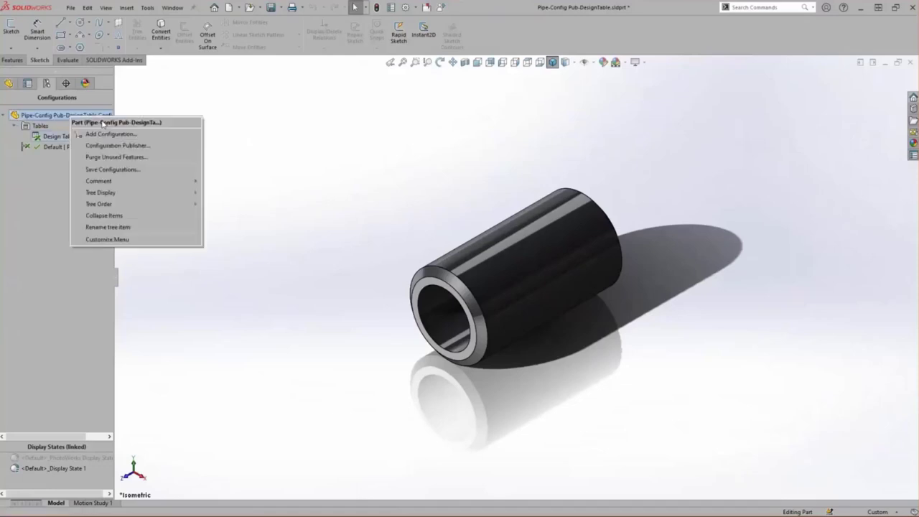
left_click(167, 147)
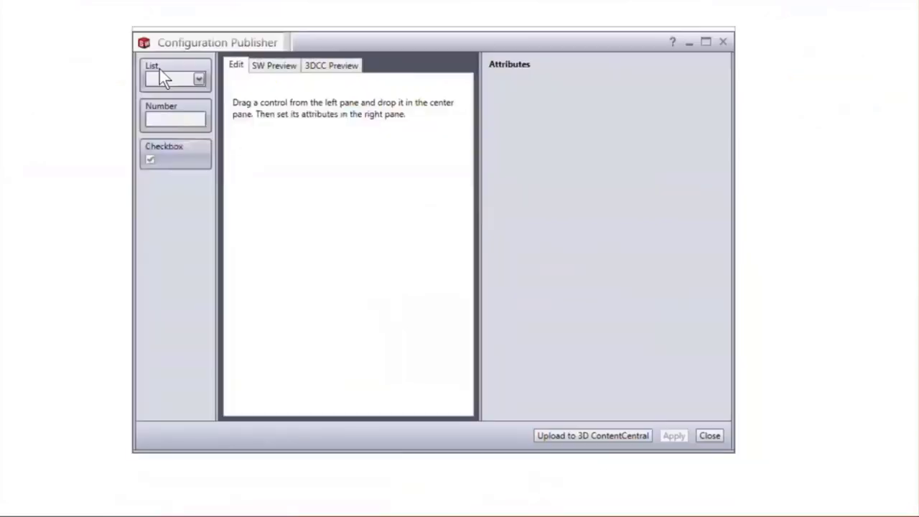
Add a list control named Nominal Diameter and assign it the design table variable NominalDiameter@FilterSketch
left_click_drag(155, 63, 319, 118)
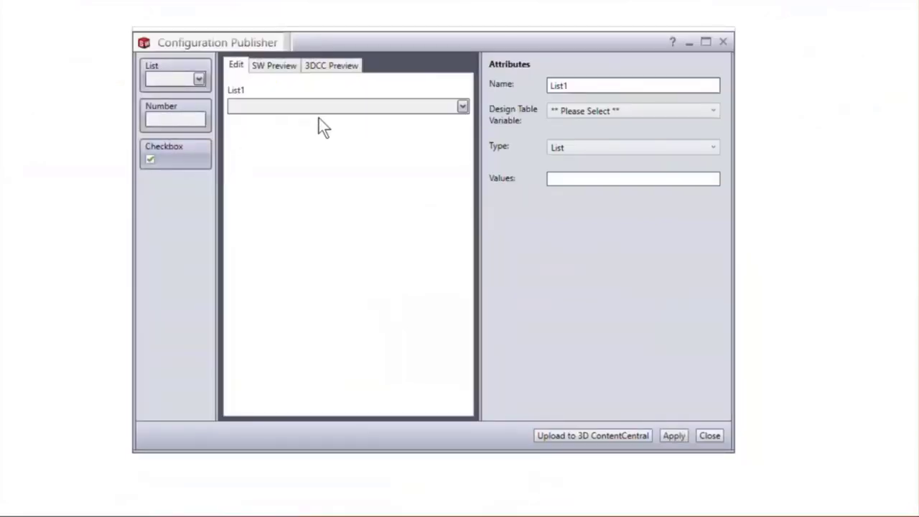
double_click(578, 87)
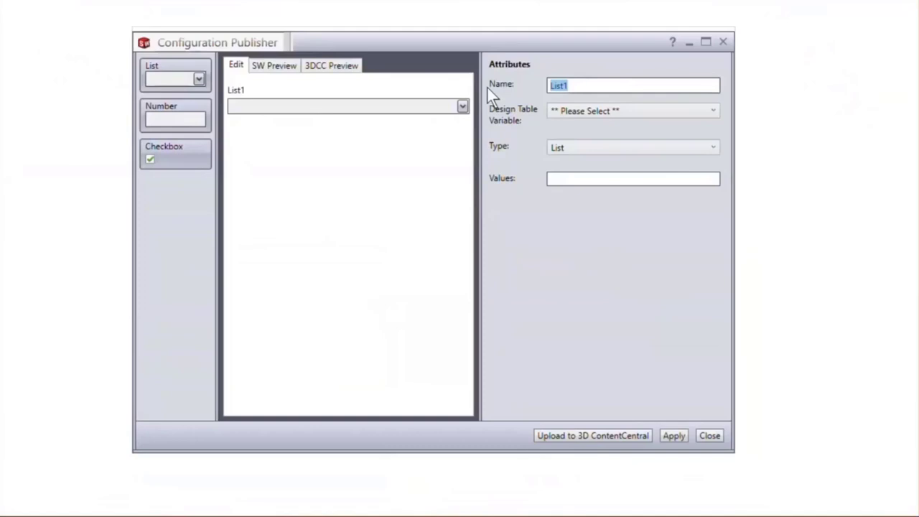
key("BackSpace")
type("Nominal")
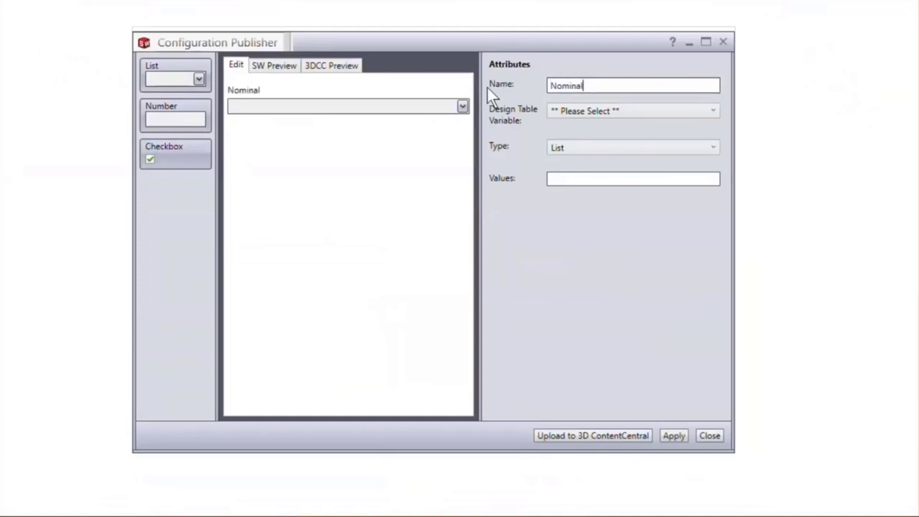
type(" Diameter")
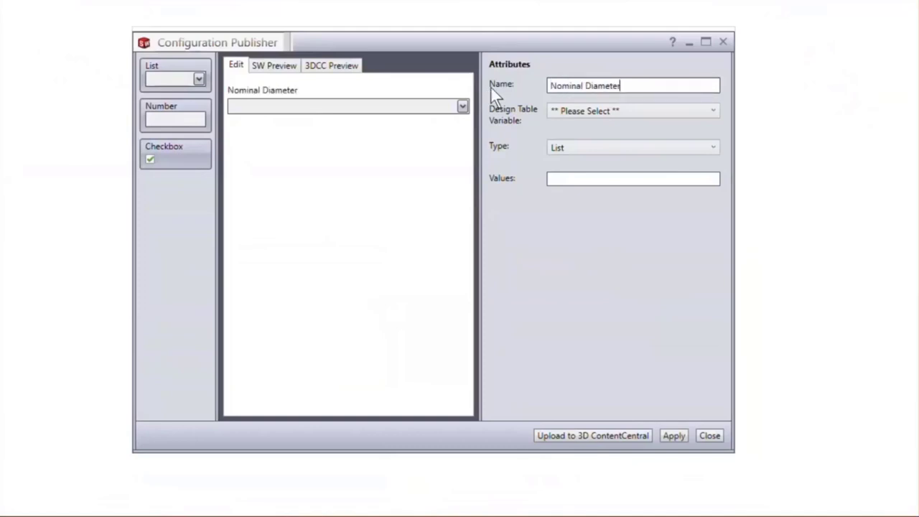
left_click(591, 110)
left_click(600, 140)
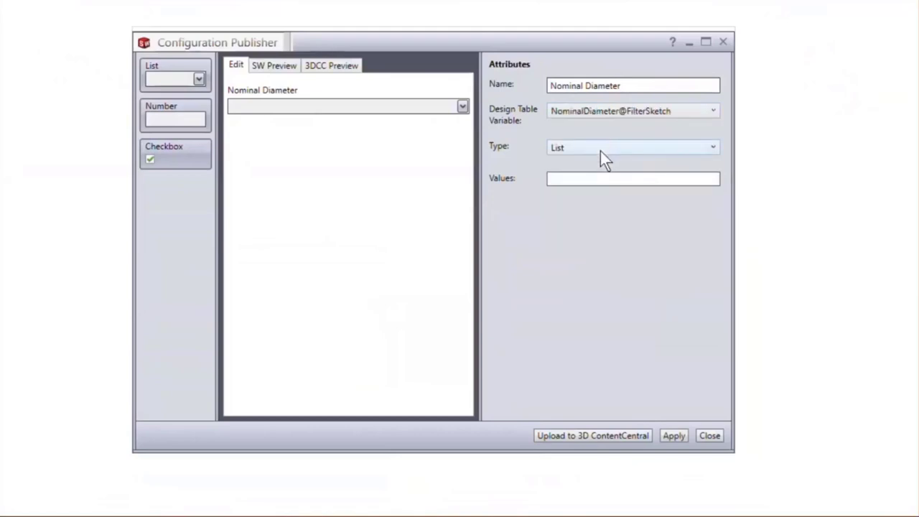
Enter 1/4, 3/8, 1/2, 3/4 and 1 as the values of the Nominal Diameter list
left_click(604, 176)
type("1/4")
key("Return")
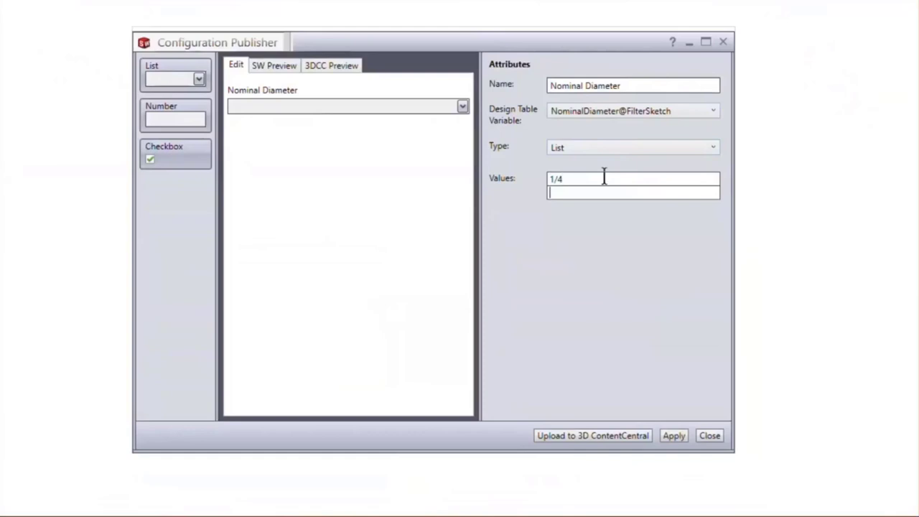
type("3/8")
key("Return")
type("1/2")
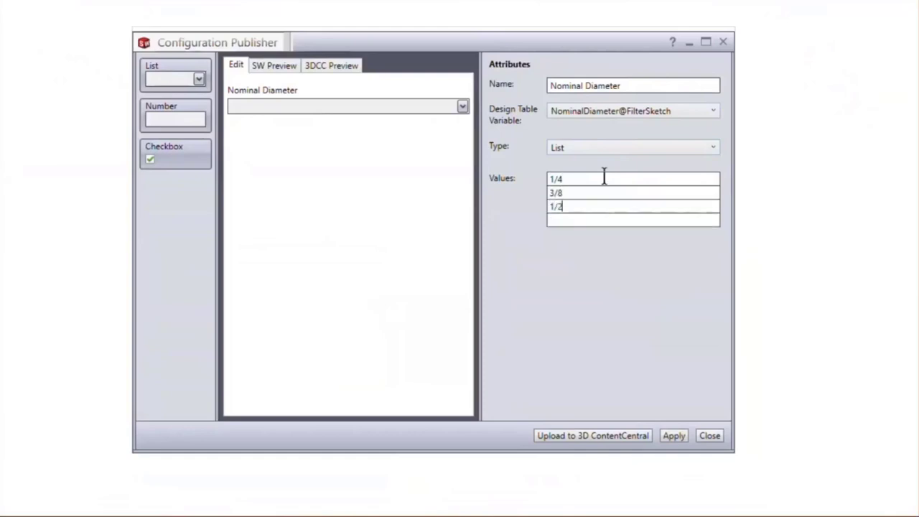
key("Return")
type("3/4")
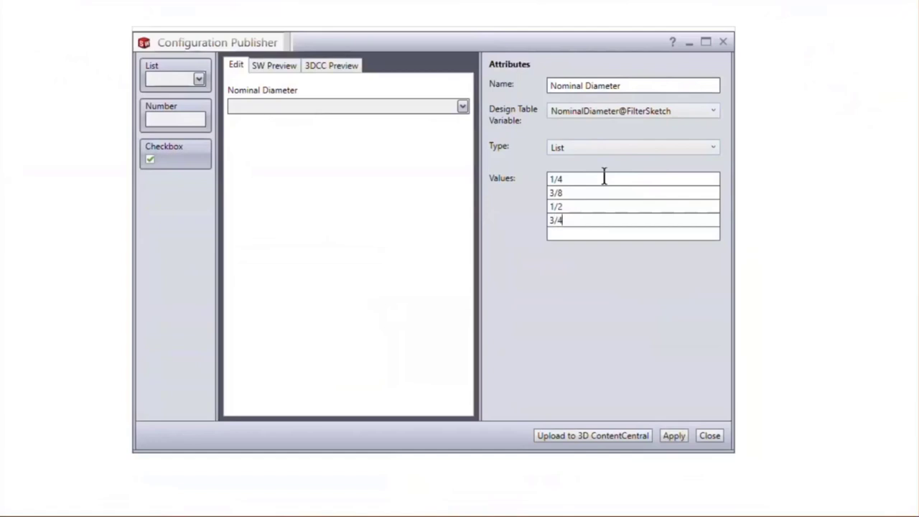
key("Return")
type("1")
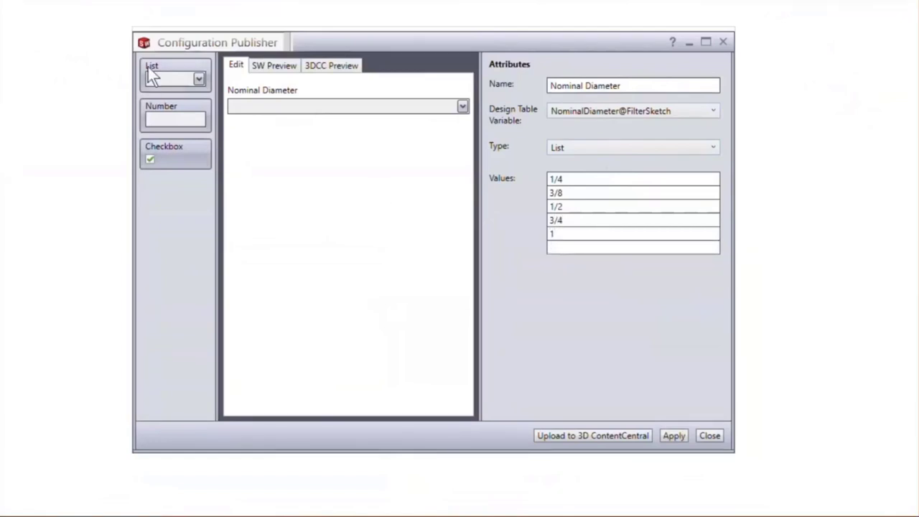
Add a second list control named Outer Diameter and assign it the design table variable OuterDiameter@PipeSketch
left_click_drag(171, 82, 340, 153)
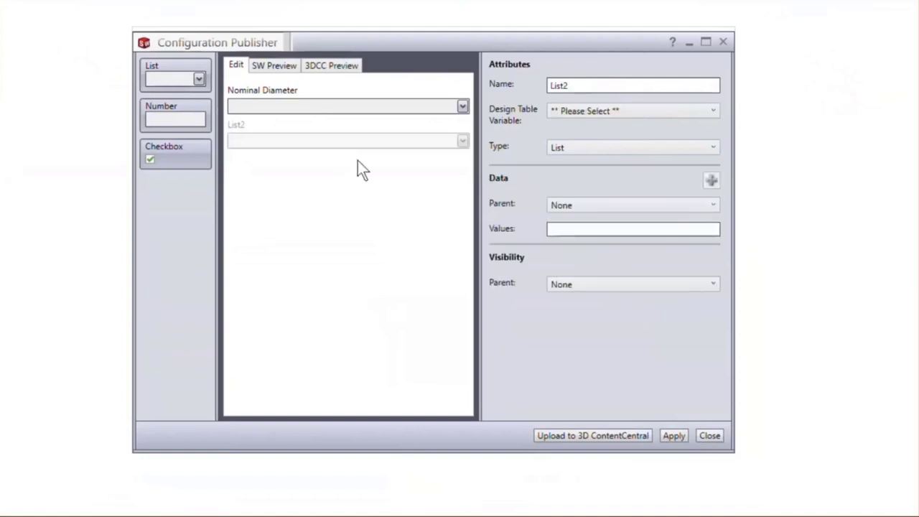
double_click(595, 85)
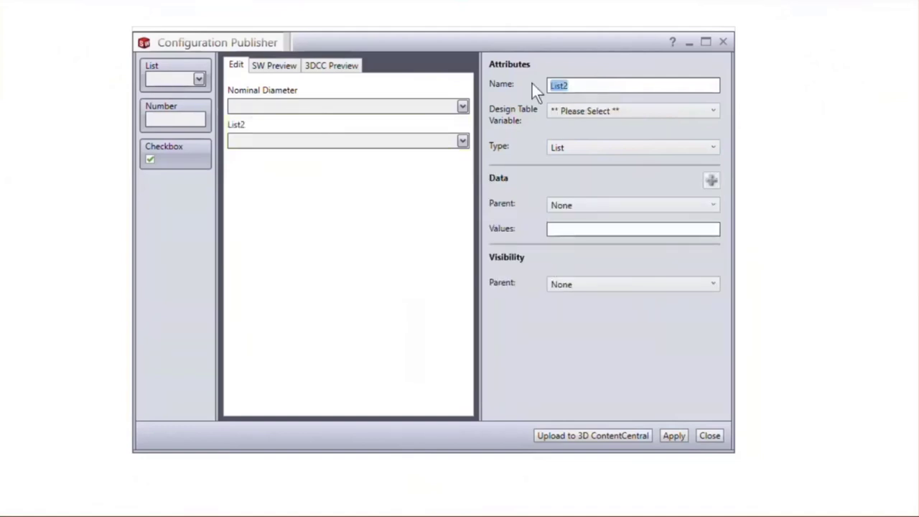
type("Outer D")
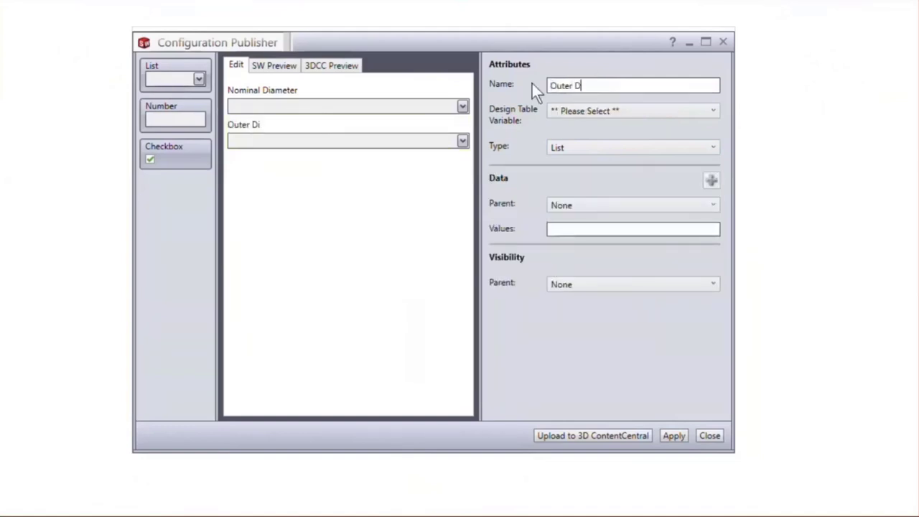
type("iameter")
left_click(574, 111)
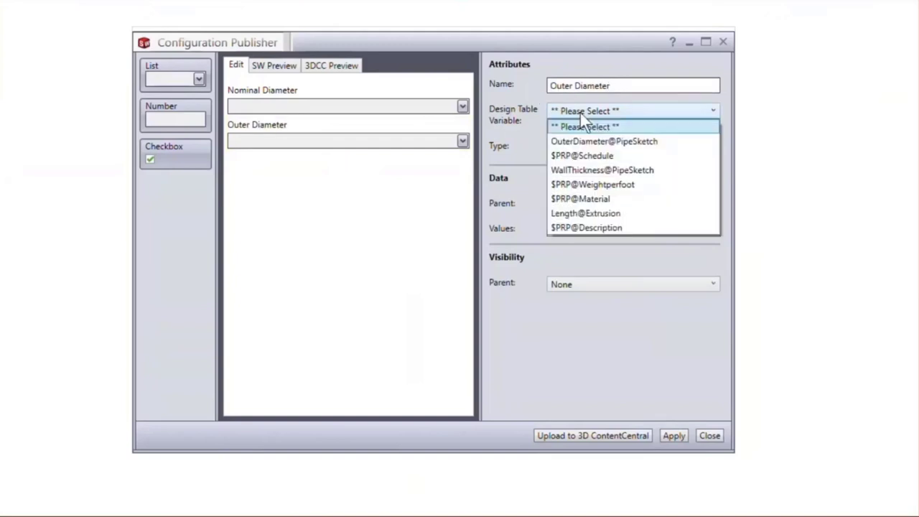
left_click(587, 141)
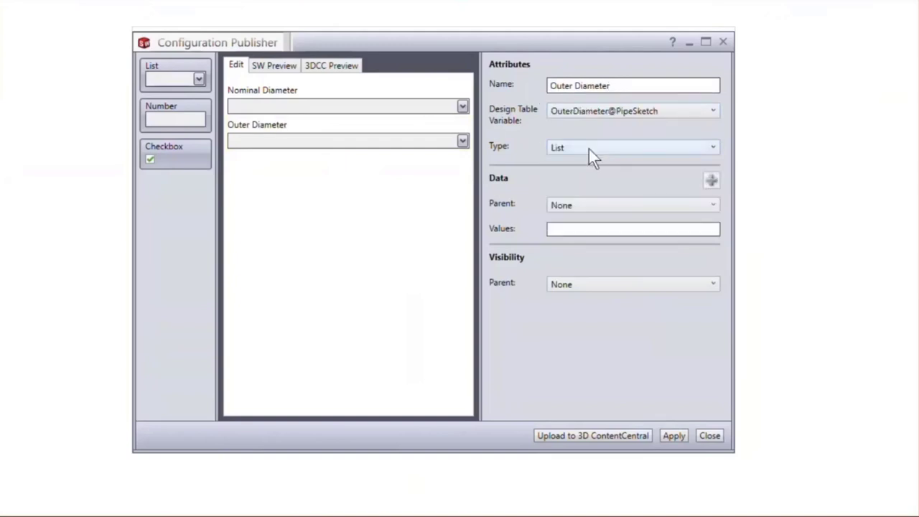
Make Nominal Diameter the parent of the Outer Diameter list and enter .540, .675, .840, 1.05 and 1.315 as its values in order
left_click(594, 206)
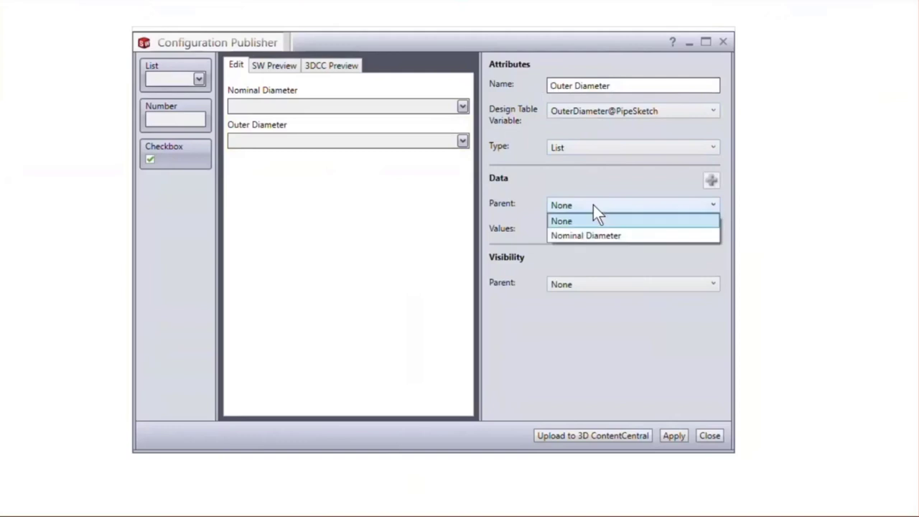
left_click(594, 234)
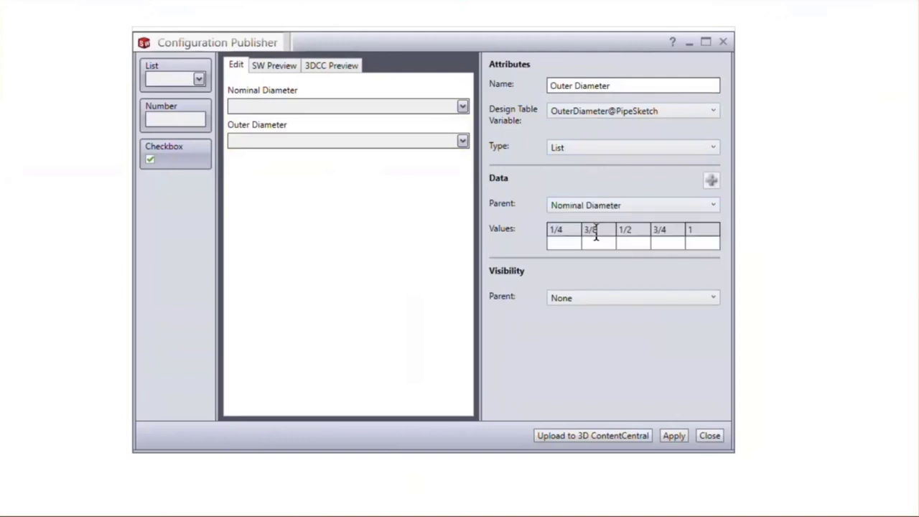
left_click(570, 244)
type(".540")
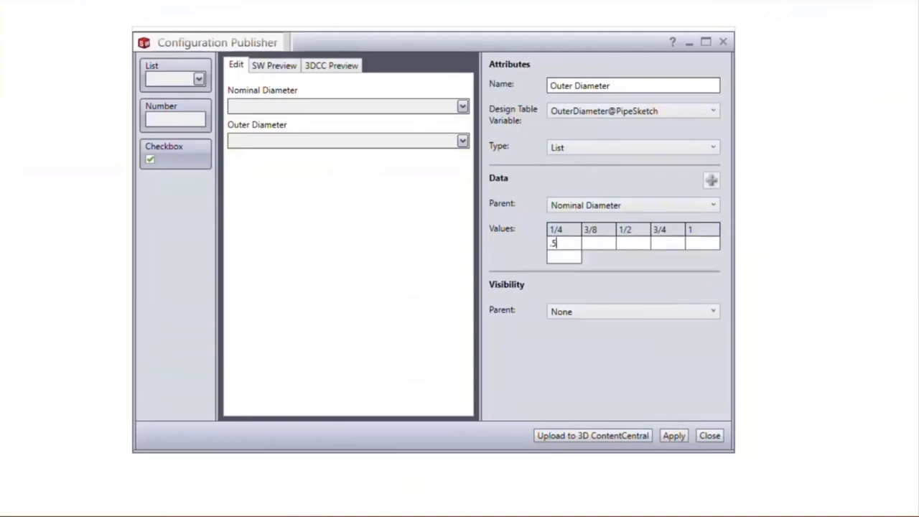
left_click(587, 242)
type(".675")
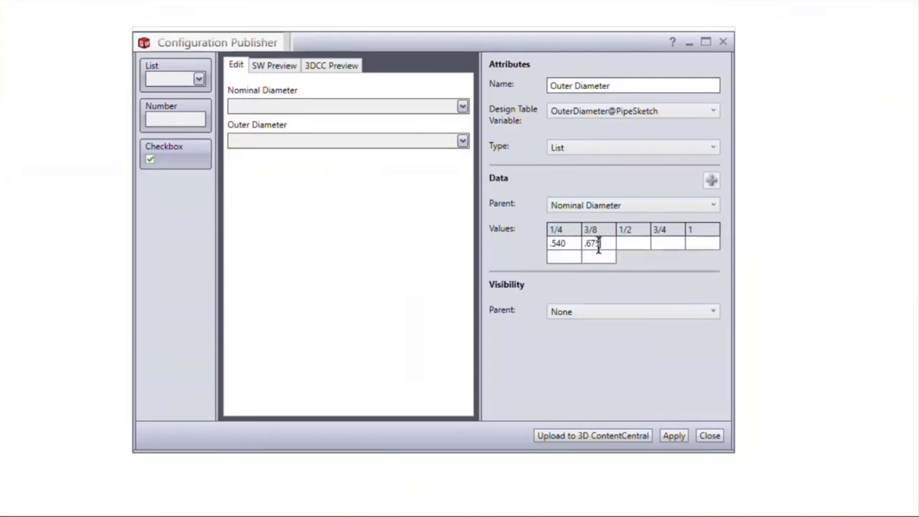
left_click(626, 244)
type(".840")
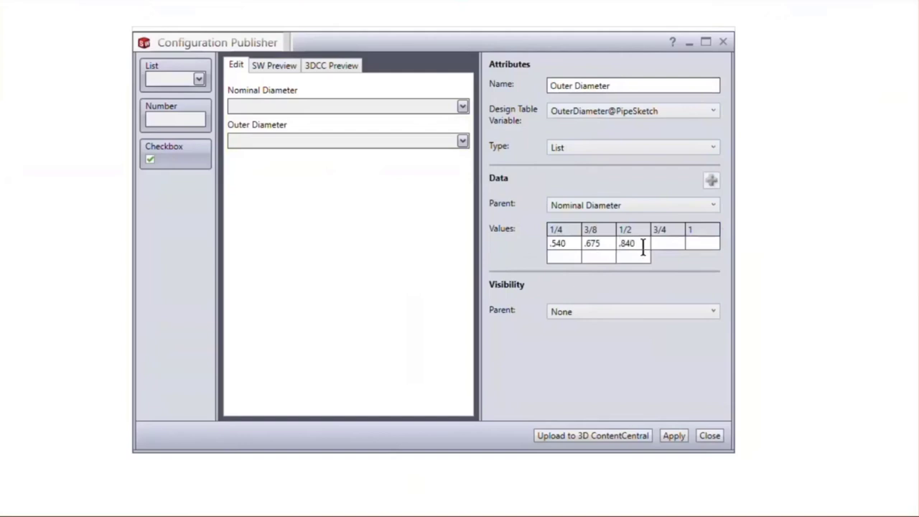
left_click(664, 244)
type("1.05")
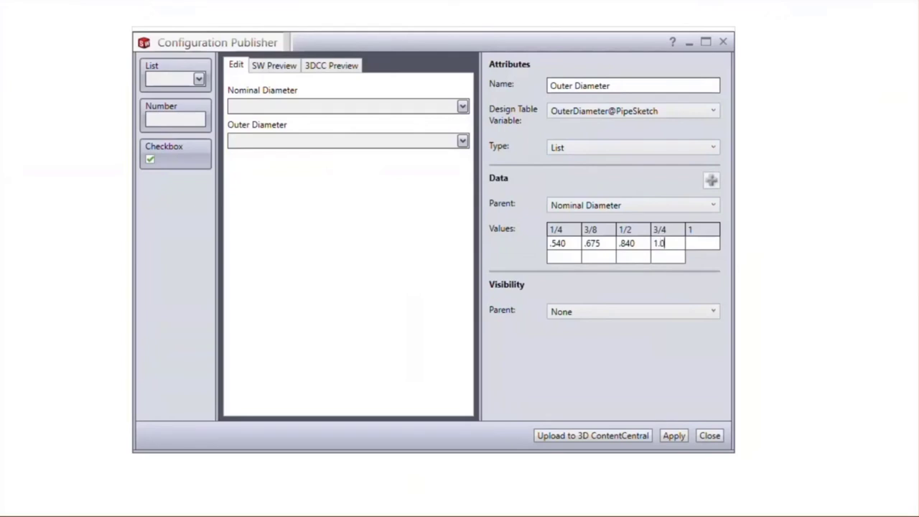
left_click(689, 243)
type("1.")
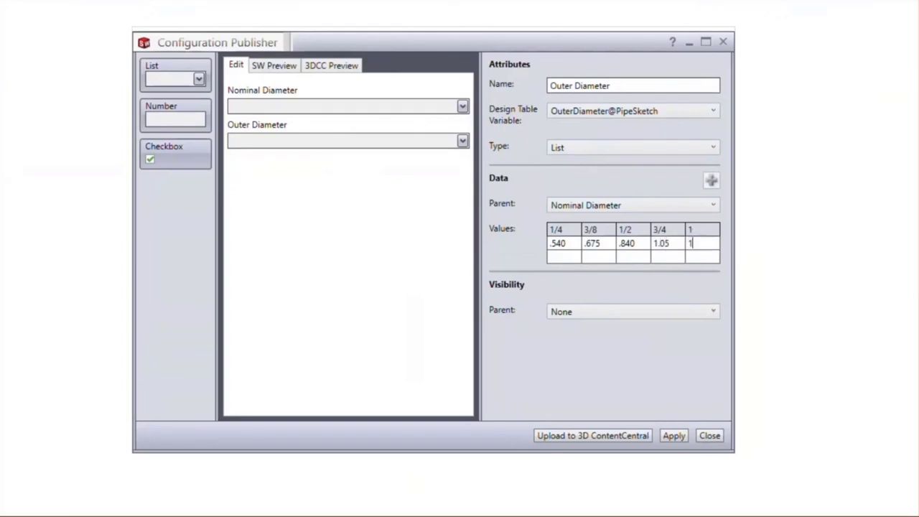
type("315")
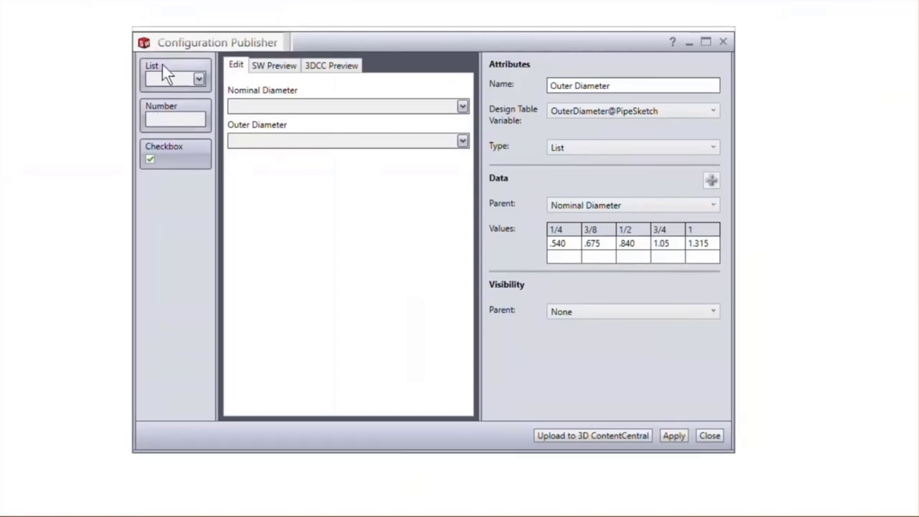
Add a third list control named Schedule and assign it the design table variable $PRP@Schedule
left_click_drag(172, 65, 318, 181)
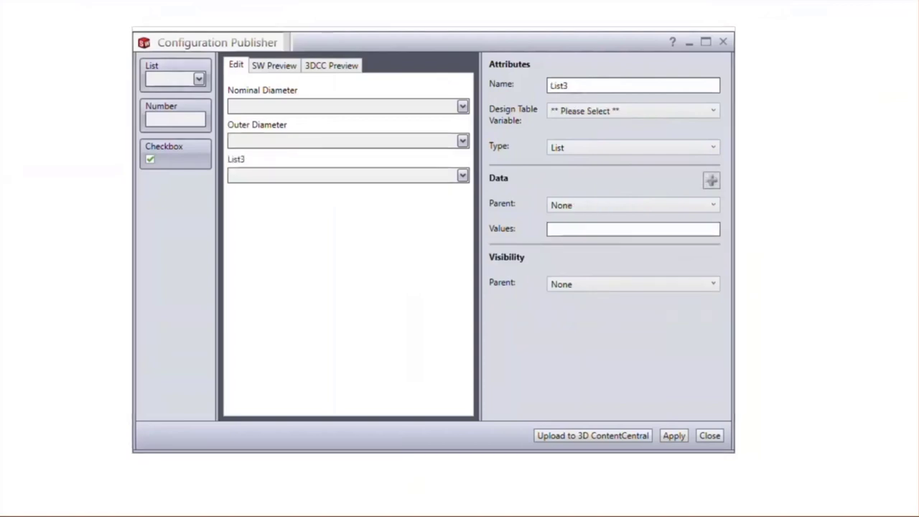
double_click(570, 86)
type("Schedule")
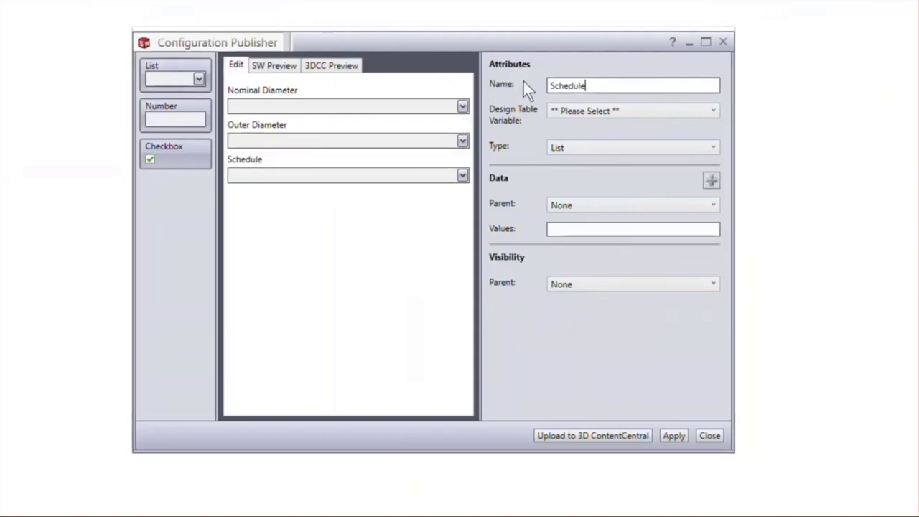
left_click(572, 107)
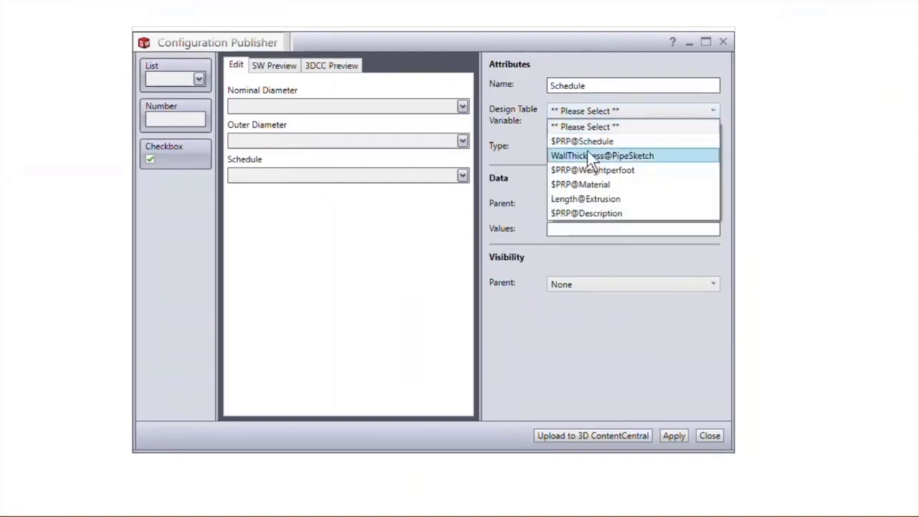
left_click(587, 142)
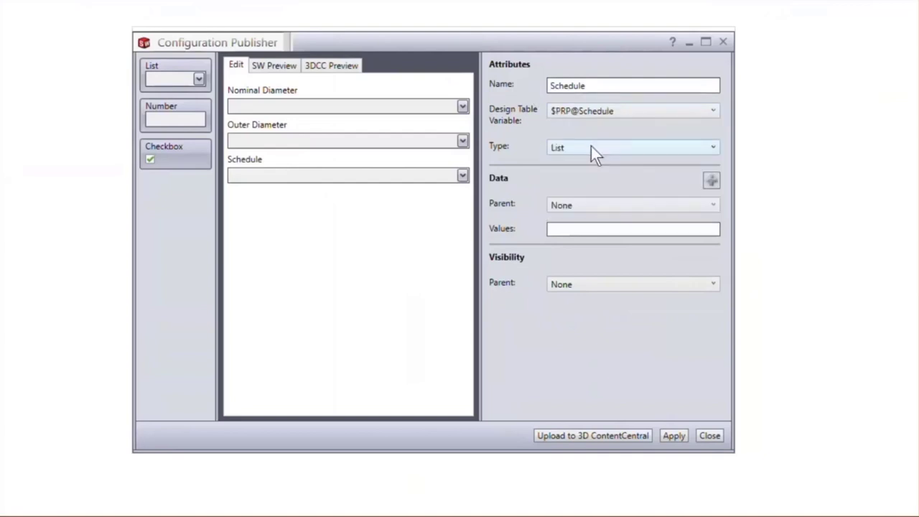
Make Nominal Diameter the parent of the Schedule list and enter 40 for the 1/4, 3/8, 1/2 and 3/4 sizes
left_click(600, 201)
left_click(601, 233)
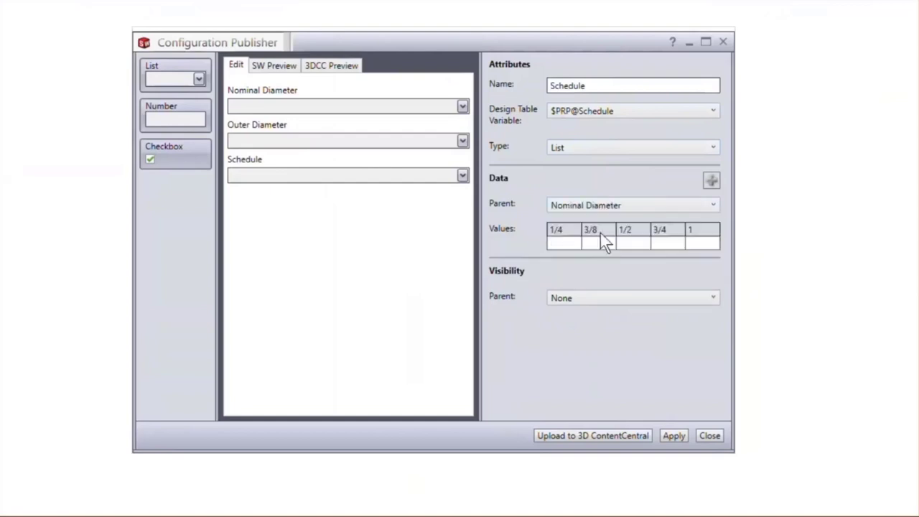
left_click(566, 243)
type("40")
left_click(595, 242)
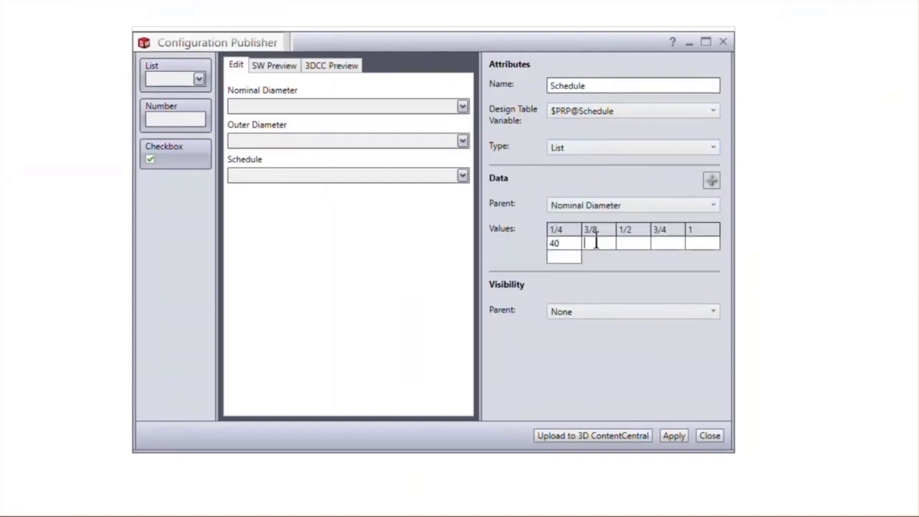
type("40")
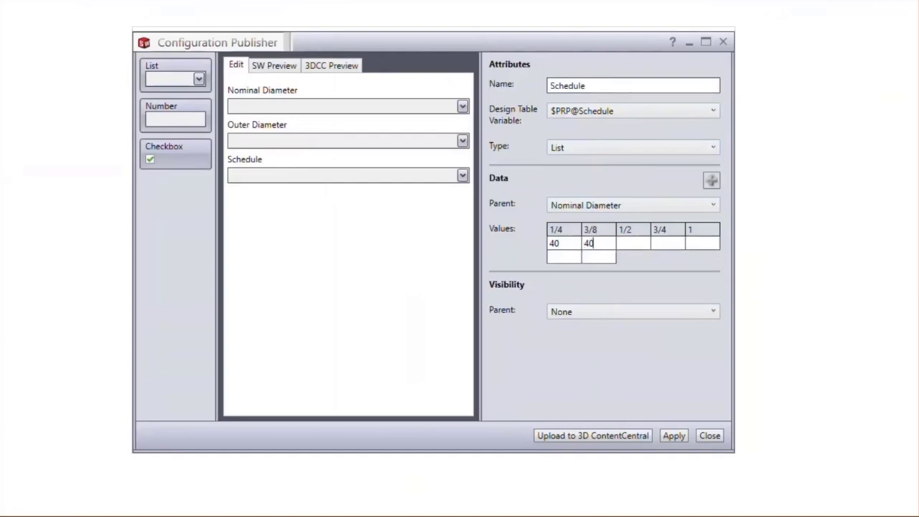
left_click(615, 243)
type("40")
left_click(670, 243)
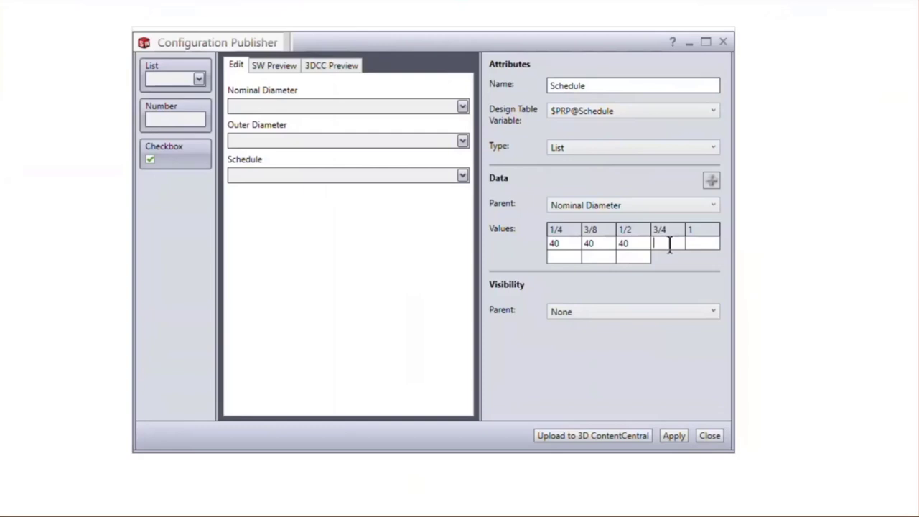
type("40")
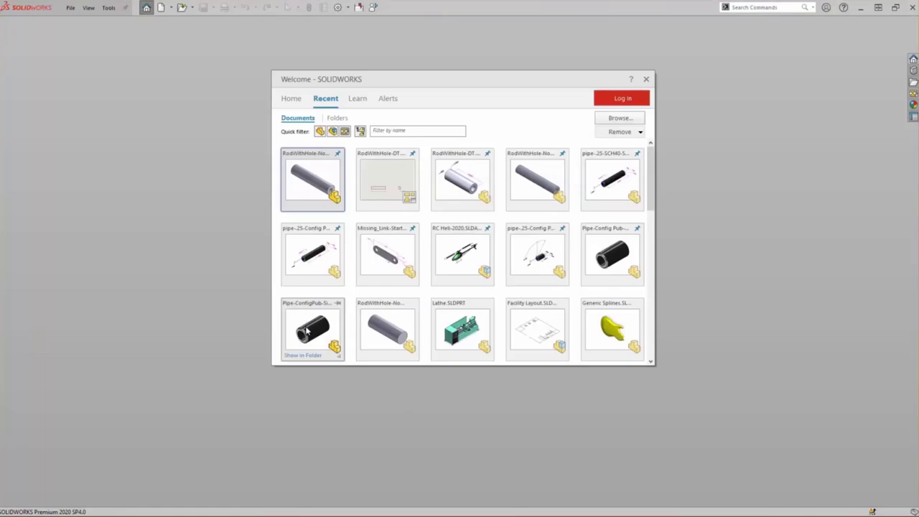
Open the recent Pipe-ConfigPub-SingleLine part and open its published PropertyManager for editing in the Configuration Publisher
left_click(305, 330)
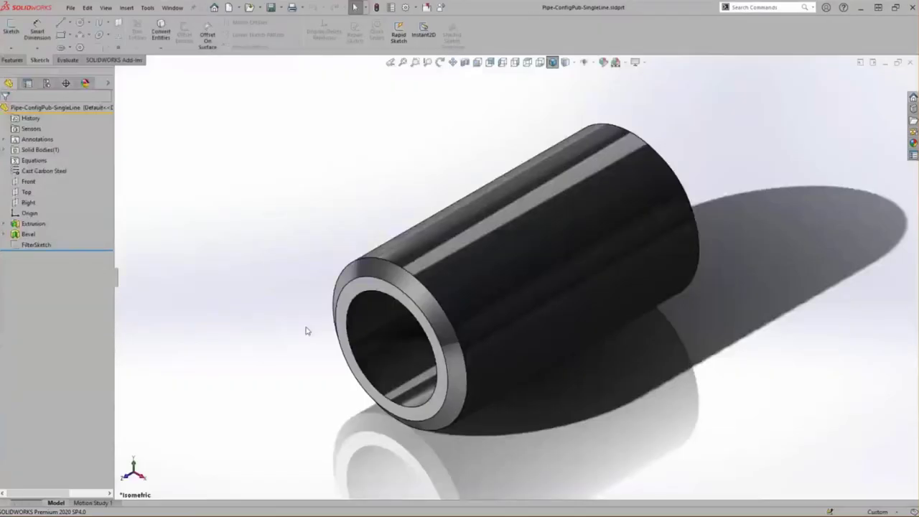
middle_click_drag(311, 324, 526, 326, "ctrl")
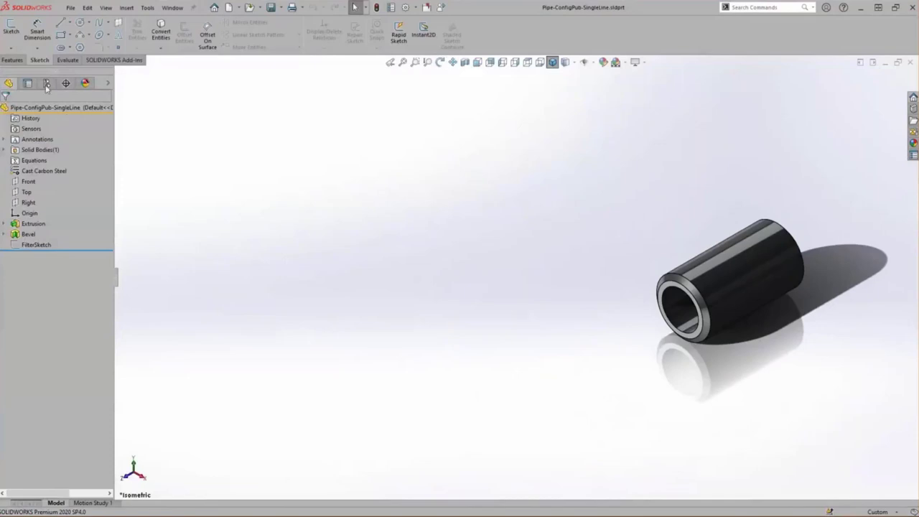
left_click(47, 83)
right_click(63, 126)
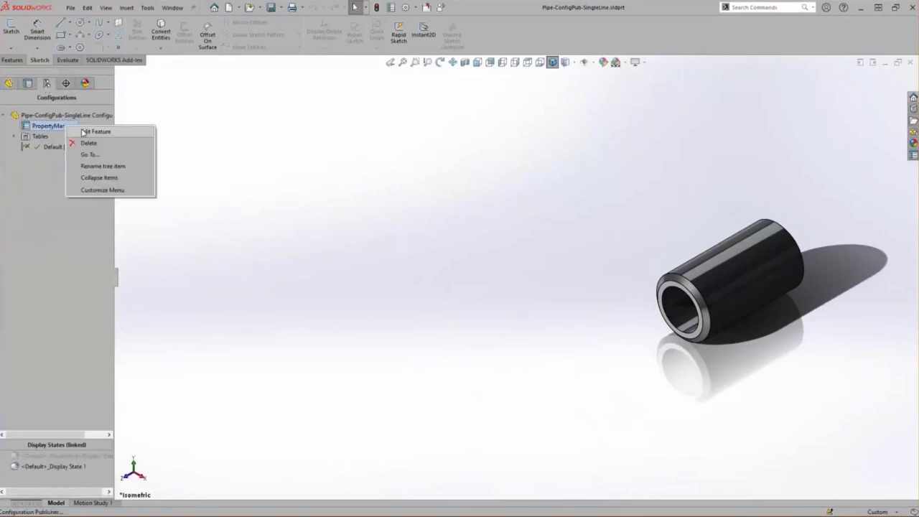
left_click(126, 136)
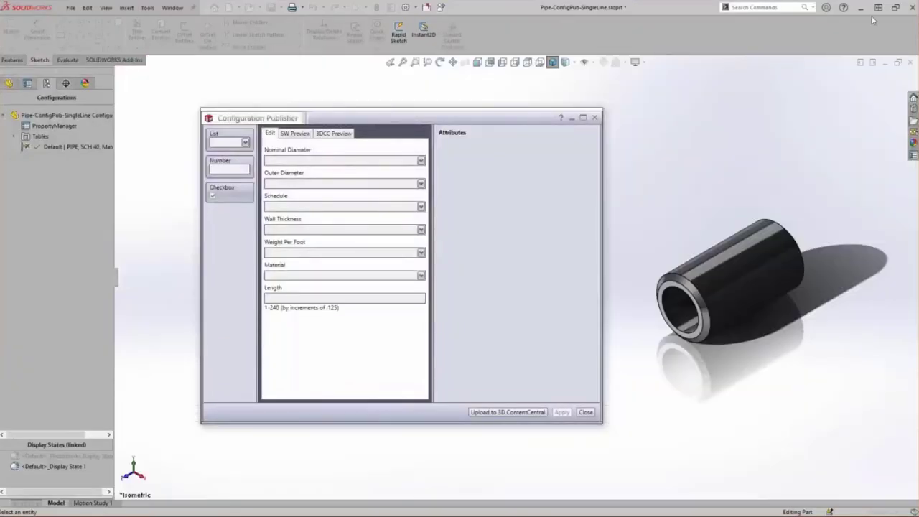
left_click_drag(496, 119, 441, 120)
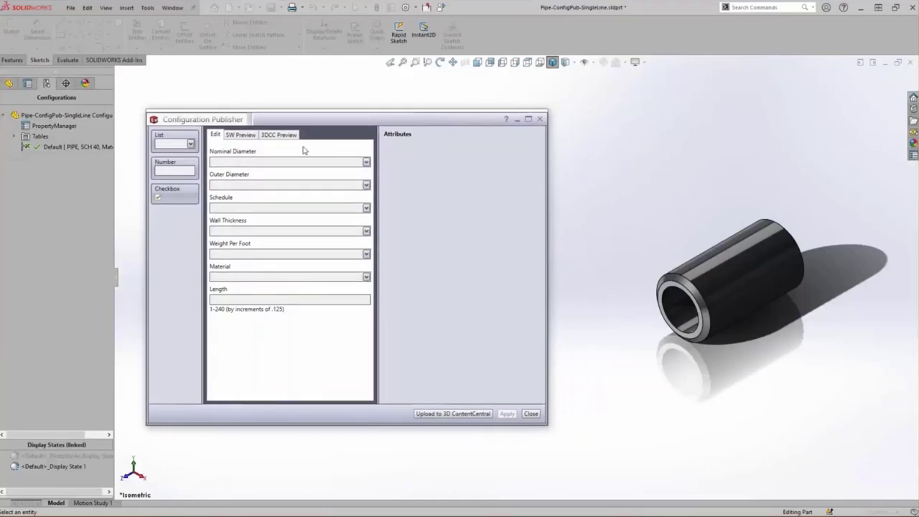
In the publisher's SW preview, set the nominal diameter to 1/2 and update the model
left_click(243, 136)
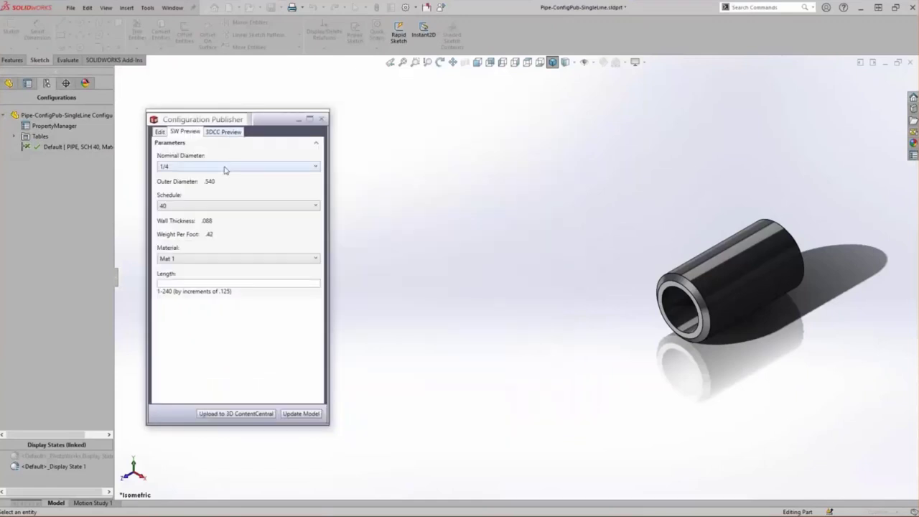
left_click(224, 168)
left_click(220, 194)
left_click(307, 414)
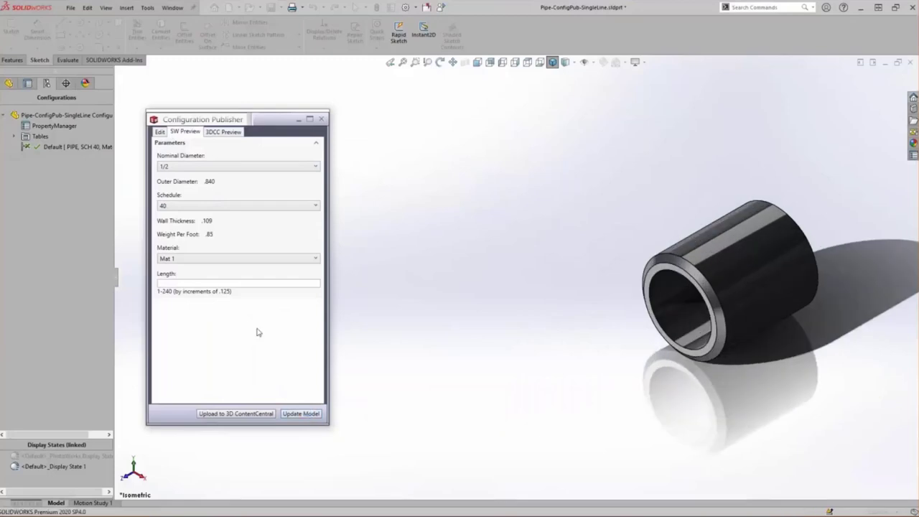
Set the pipe length to 10 in the preview and update the model
left_click(221, 284)
type("10")
left_click(307, 415)
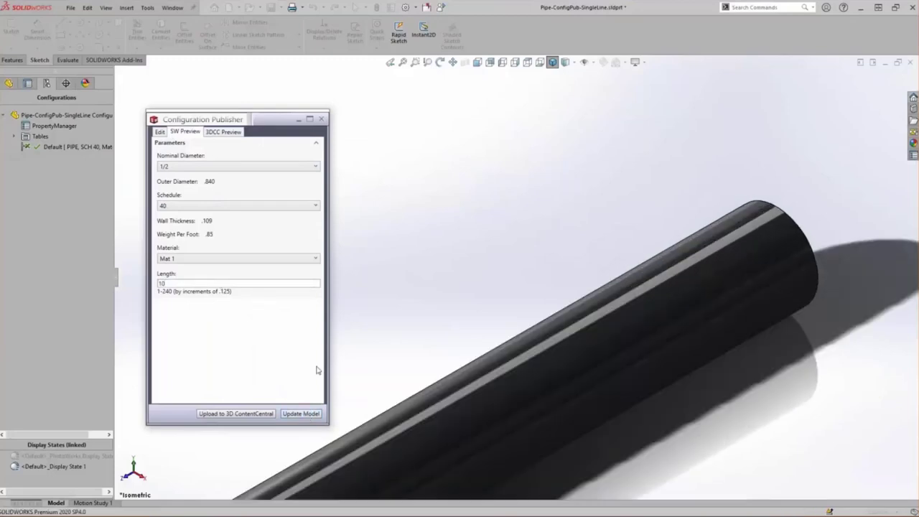
Set the schedule to 80 and the length to 3, update the model, and close the Configuration Publisher
left_click(217, 207)
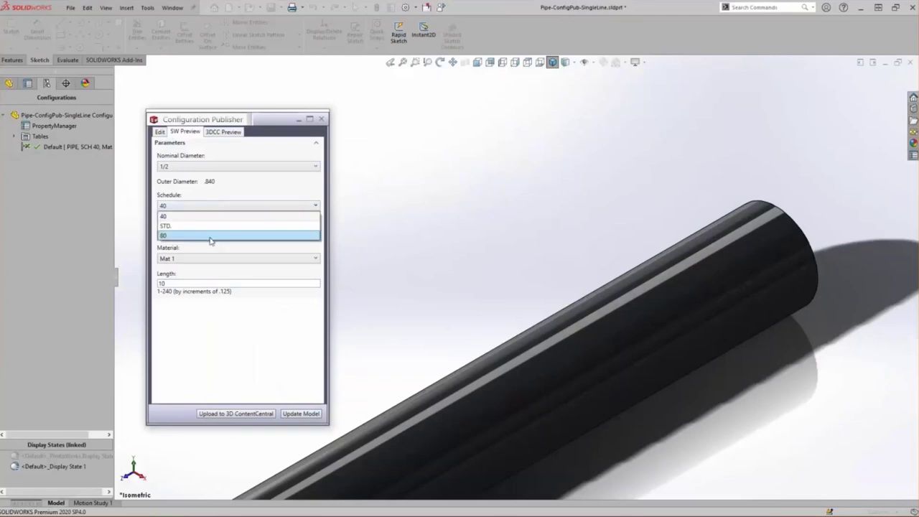
left_click(211, 236)
double_click(184, 282)
type("3")
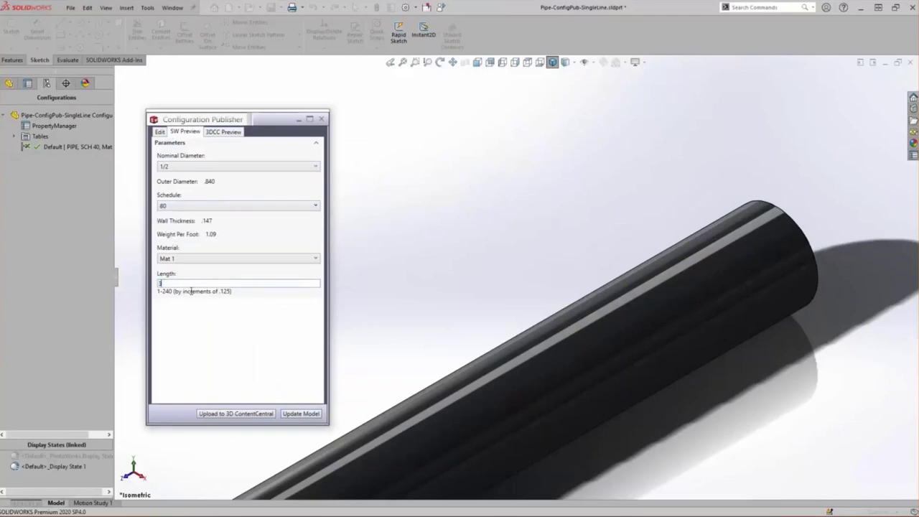
left_click(307, 414)
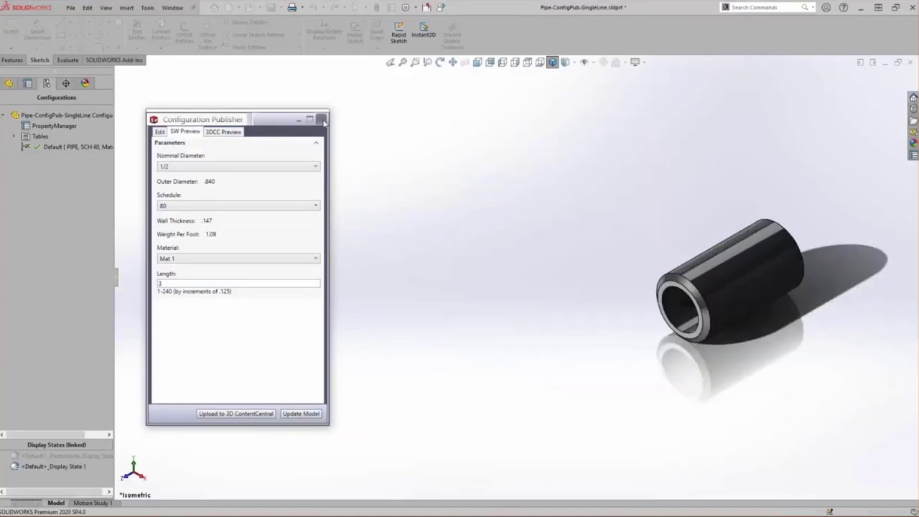
left_click(321, 119)
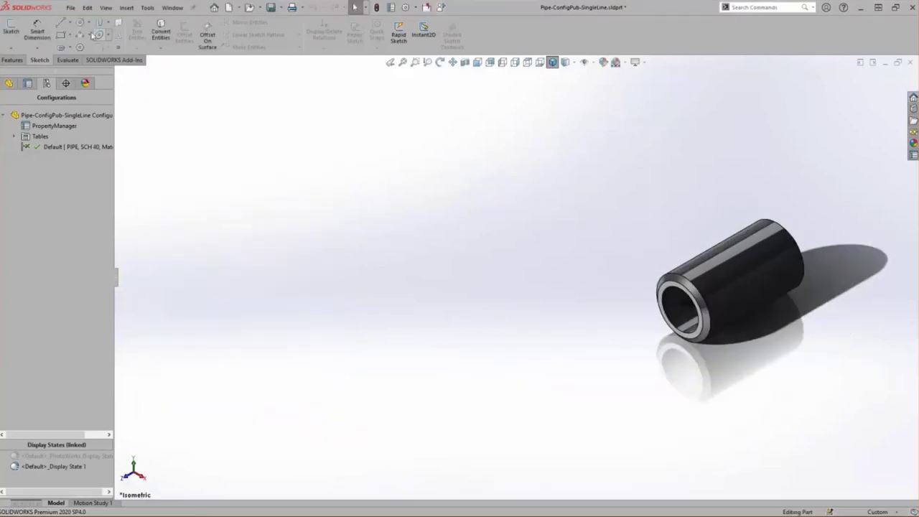
Make a new assembly from the pipe part using the Assembly_IN training template and place the pipe at the origin
left_click(70, 7)
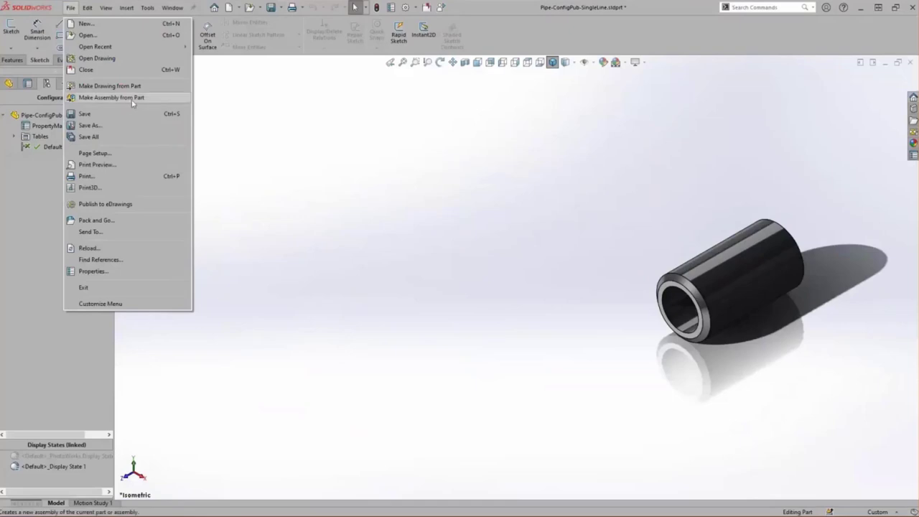
left_click(132, 98)
left_click(300, 160)
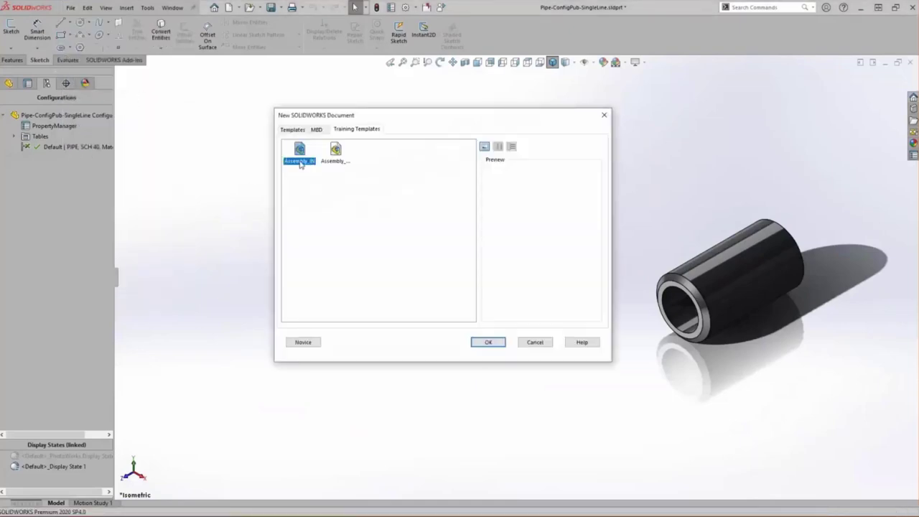
double_click(300, 161)
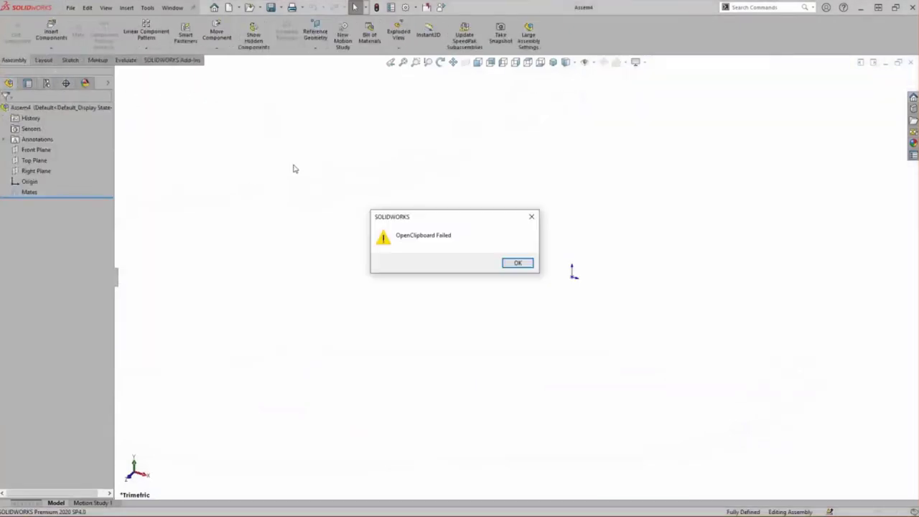
left_click(517, 263)
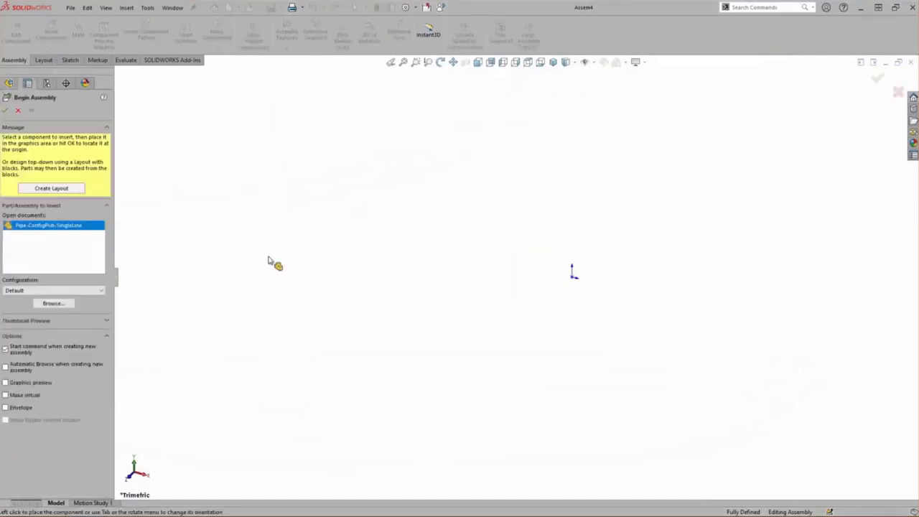
left_click(5, 112)
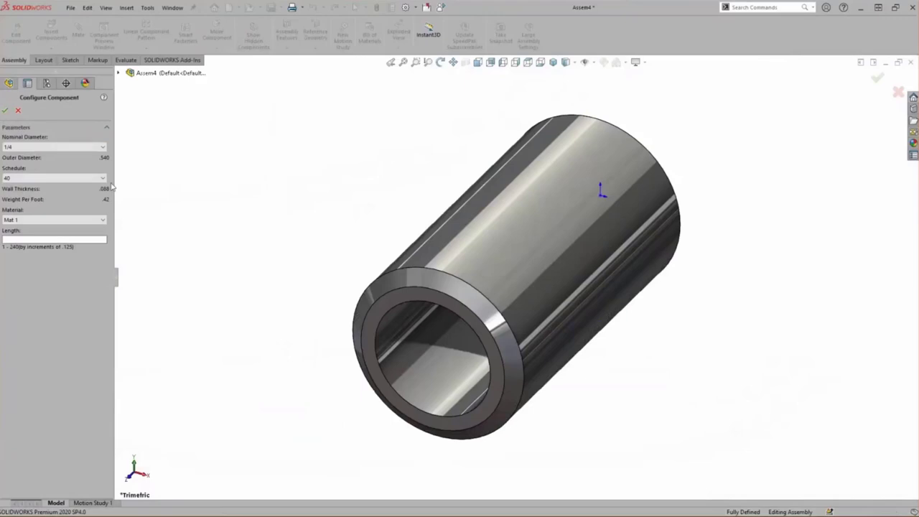
Configure the inserted pipe with a nominal diameter of 1/2 and a length of 12
left_click(103, 147)
left_click(65, 173)
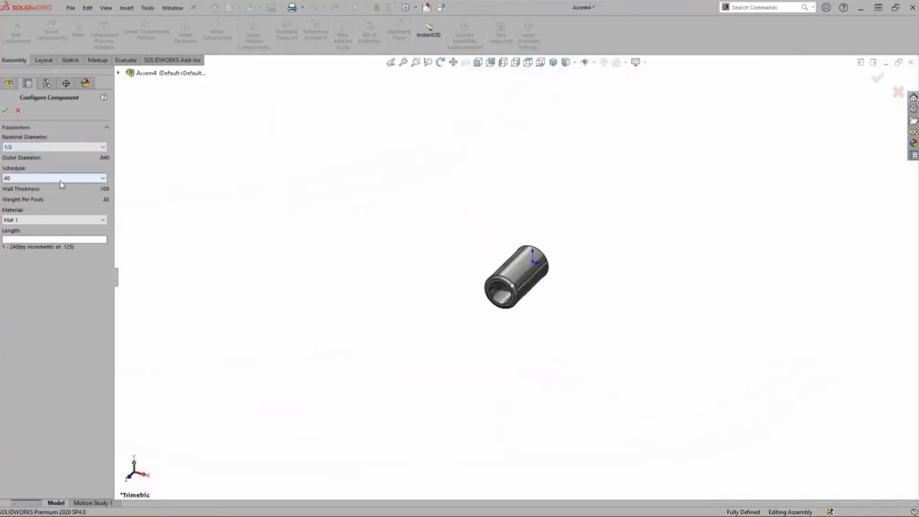
type("12")
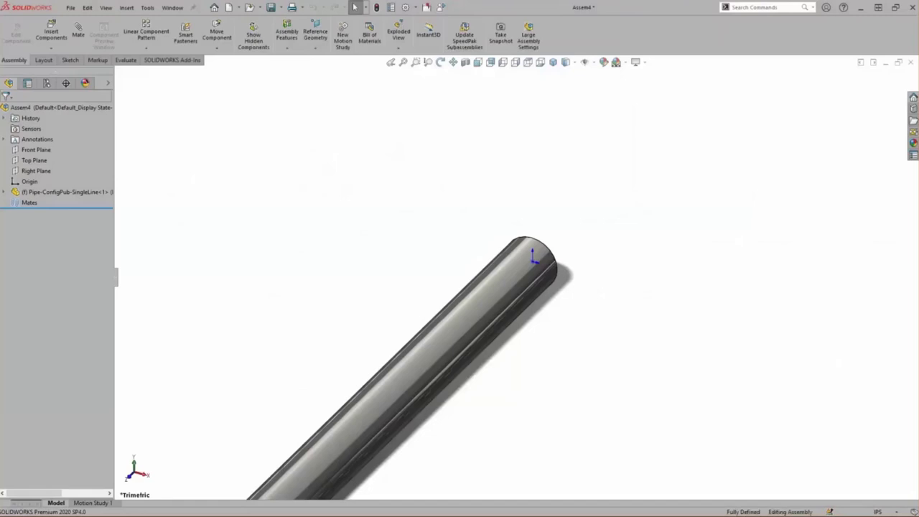
key("f")
middle_click_drag(251, 201, 302, 187)
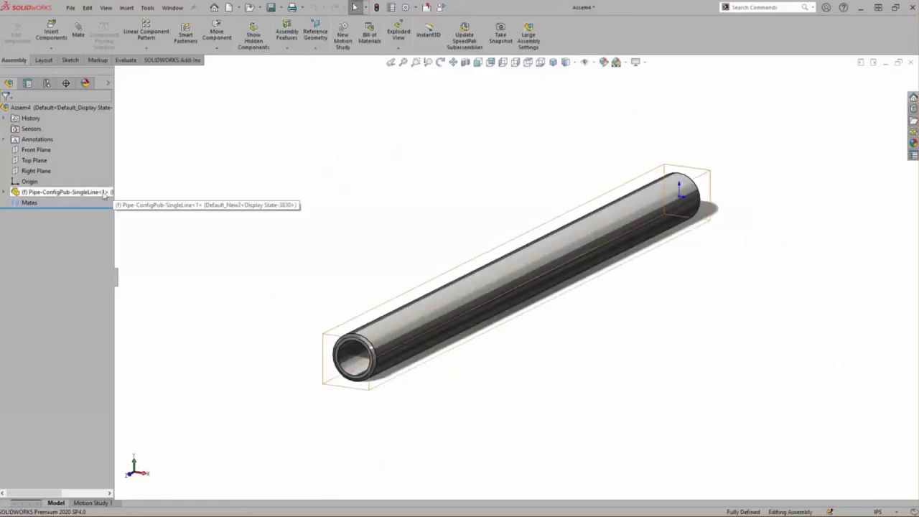
Reconfigure the pipe component in the assembly to nominal diameter 3/4, schedule 80 and length 16
right_click(100, 197)
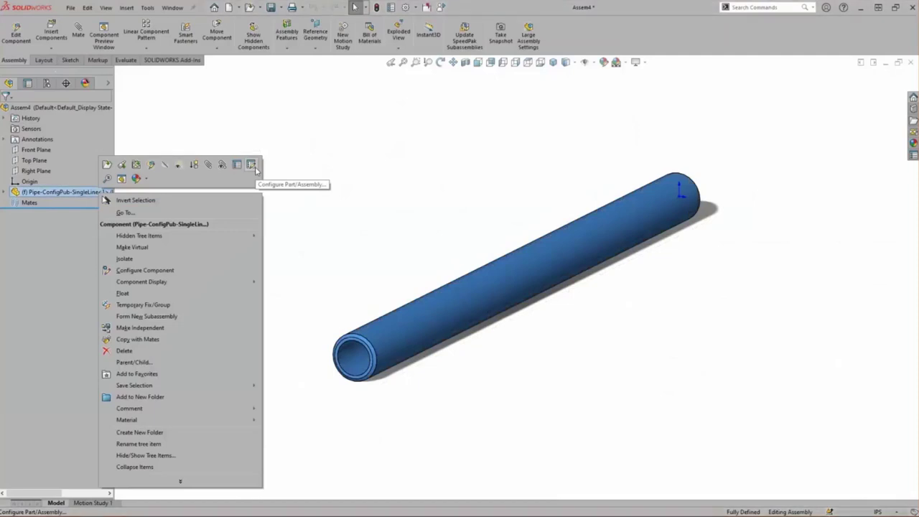
left_click(253, 167)
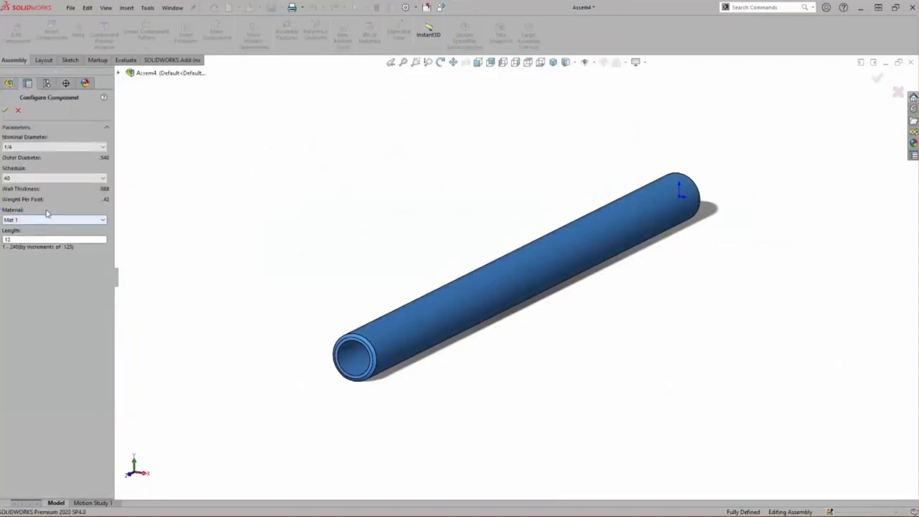
left_click(39, 147)
left_click(33, 177)
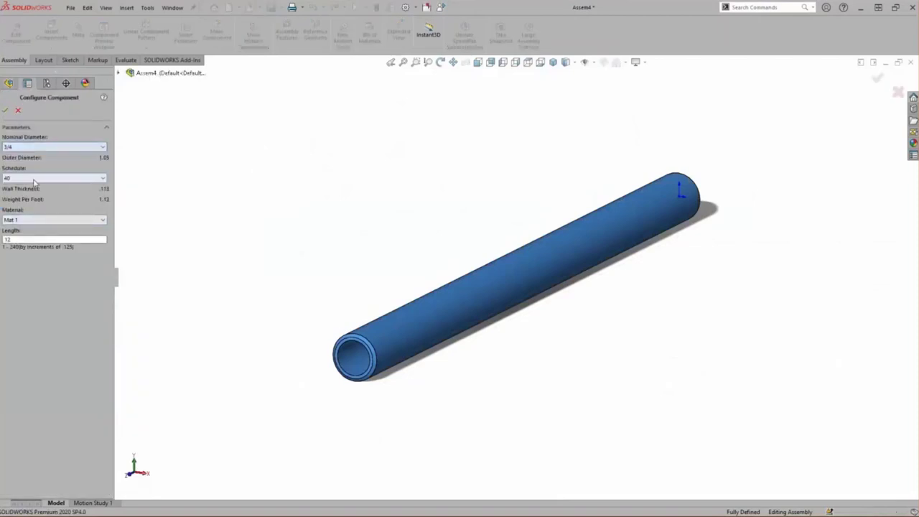
left_click(32, 178)
left_click(33, 199)
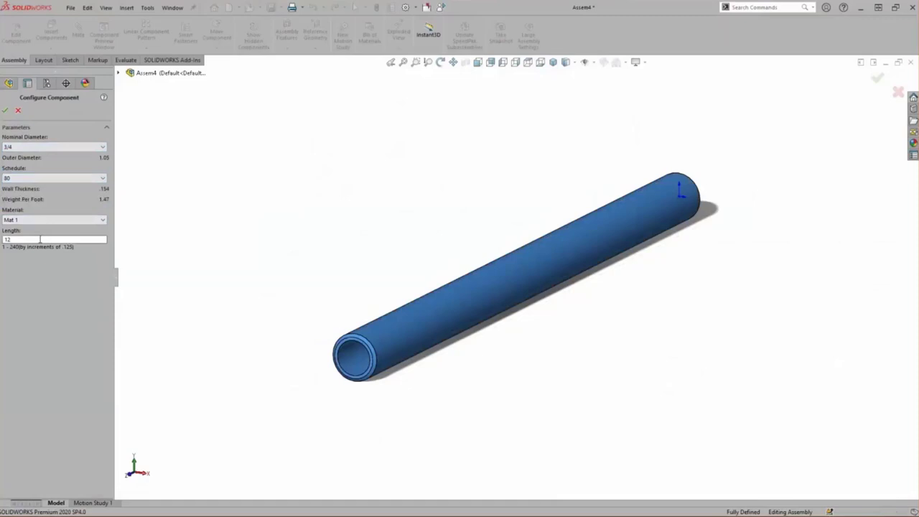
double_click(41, 239)
type("16")
left_click(5, 110)
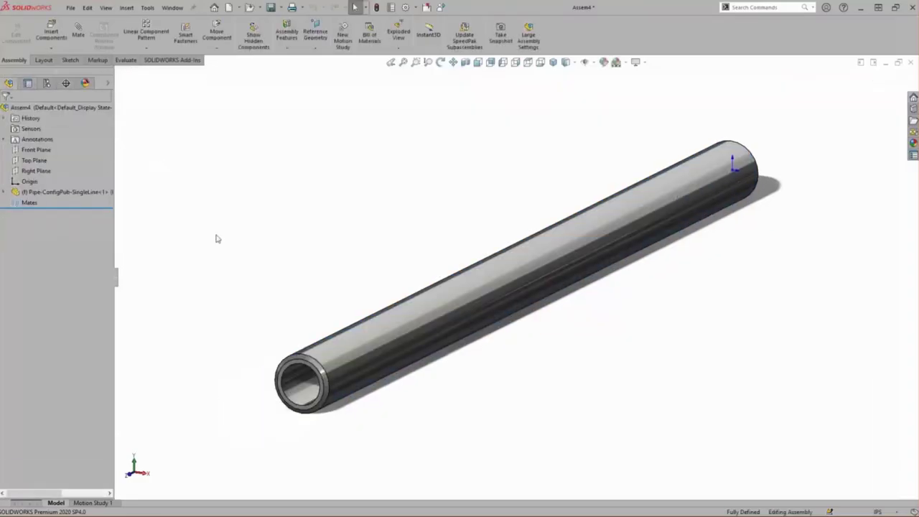
Return to the pipe part, widen its configuration list, and activate the Default_New2 and Default_New3 configurations in turn to inspect them
left_click(427, 8)
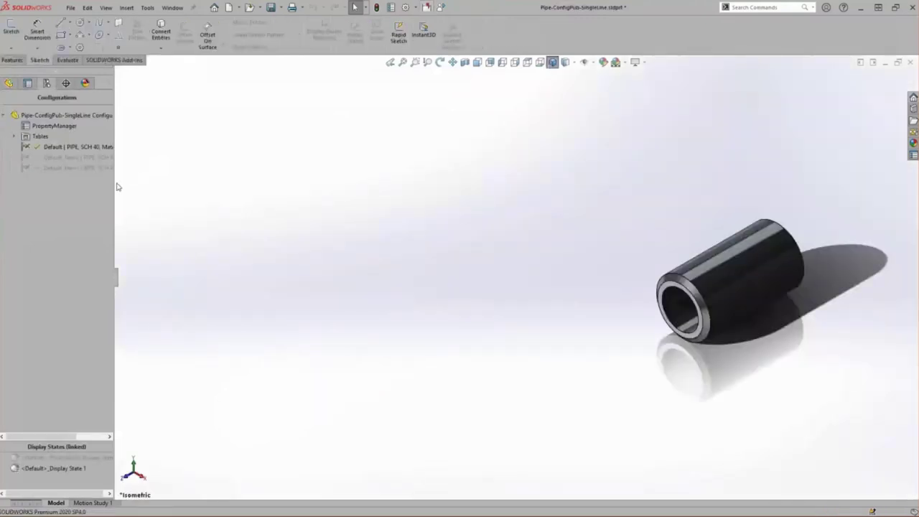
left_click_drag(119, 186, 191, 184)
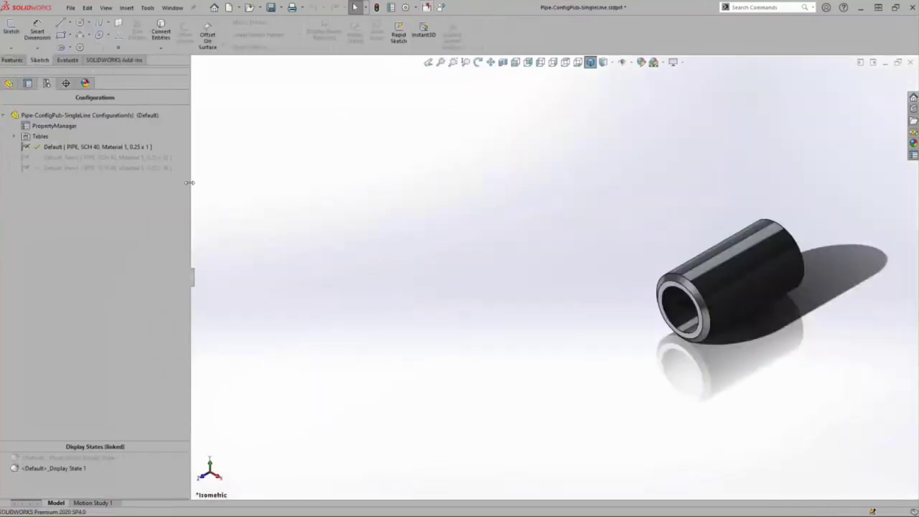
double_click(116, 157)
key("f")
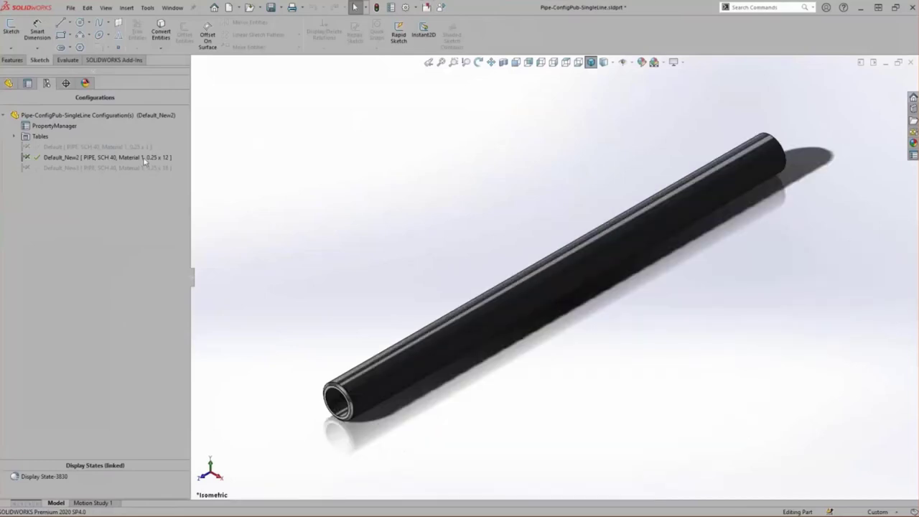
double_click(166, 166)
key("f")
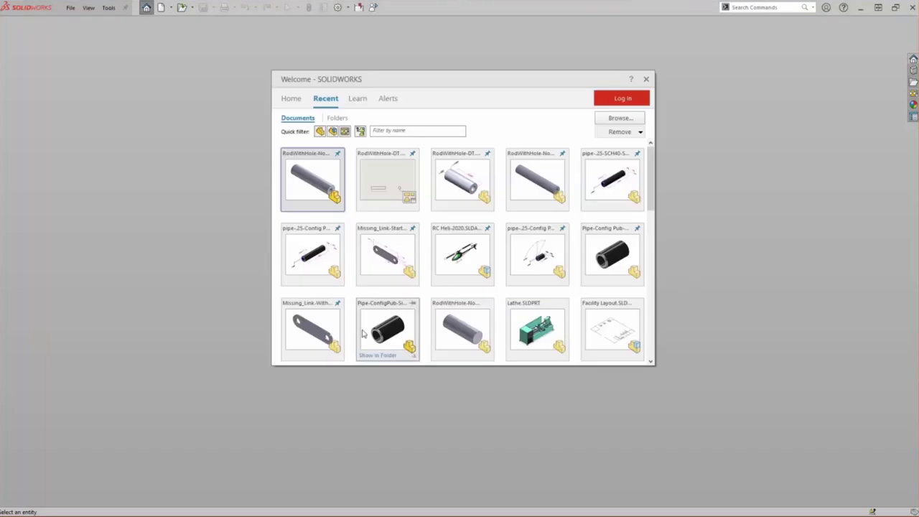
Open the recent part Missing_Link-WithConfigPub and open its design table for editing without adding further configurations or parameters
left_click(301, 331)
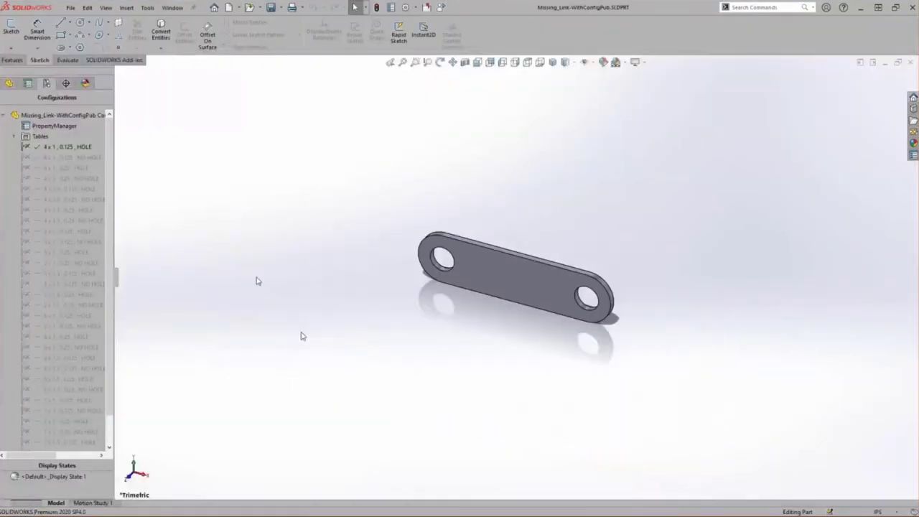
left_click(15, 136)
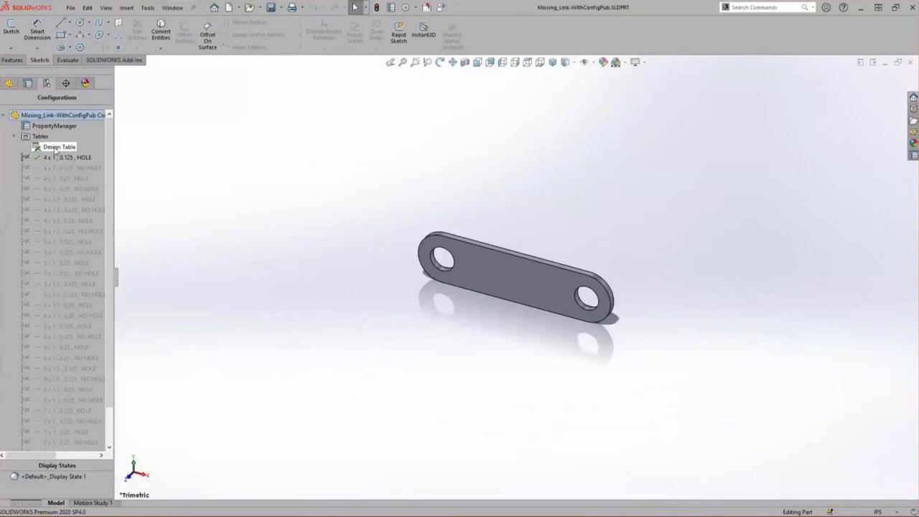
right_click(57, 147)
left_click(83, 166)
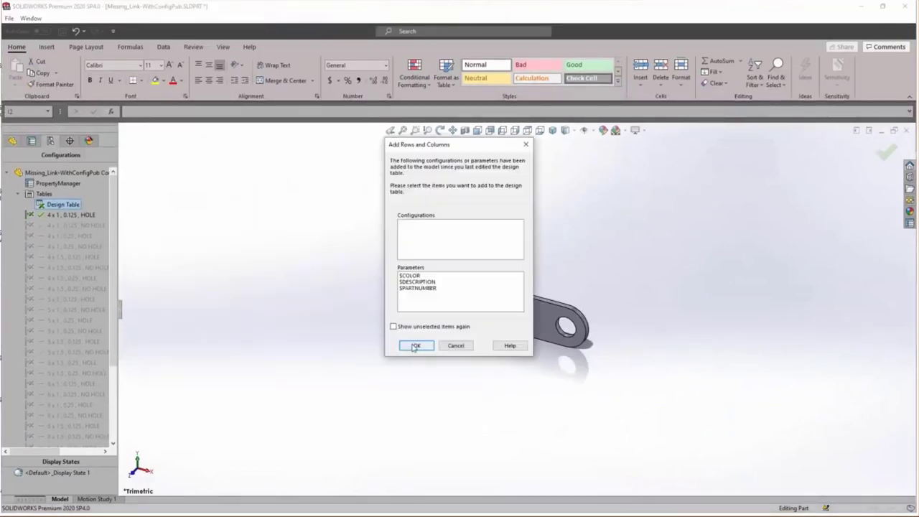
left_click(415, 346)
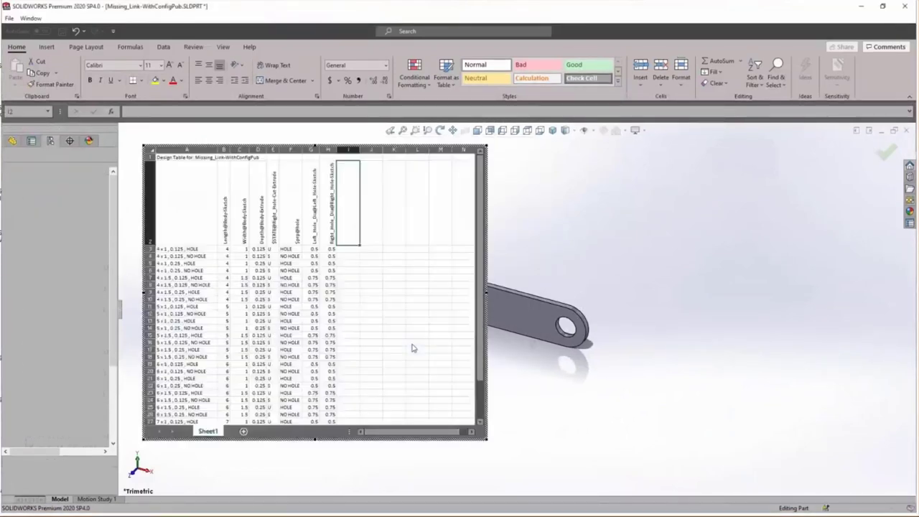
Examine the link's design table, including the configuration name formulas and the parameter column headers, and close the table
left_click(179, 249)
scroll(180, 361, "down", 3)
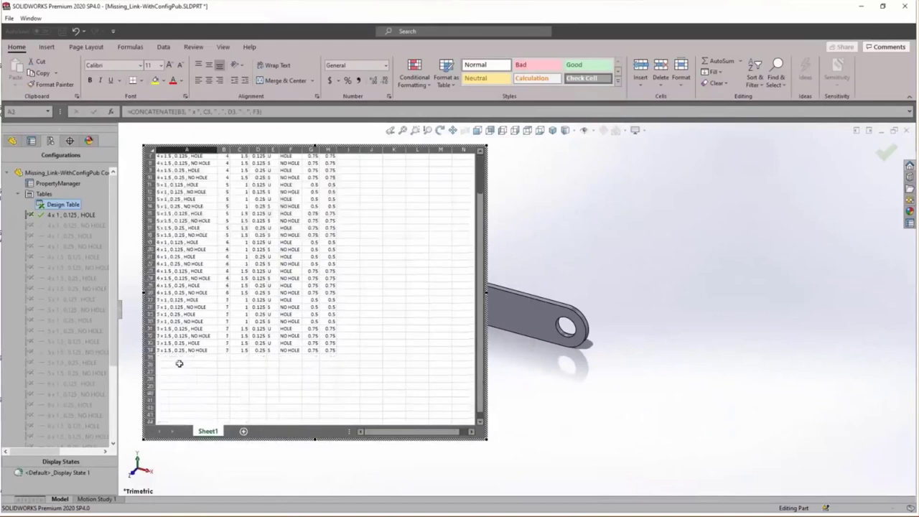
left_click(193, 330)
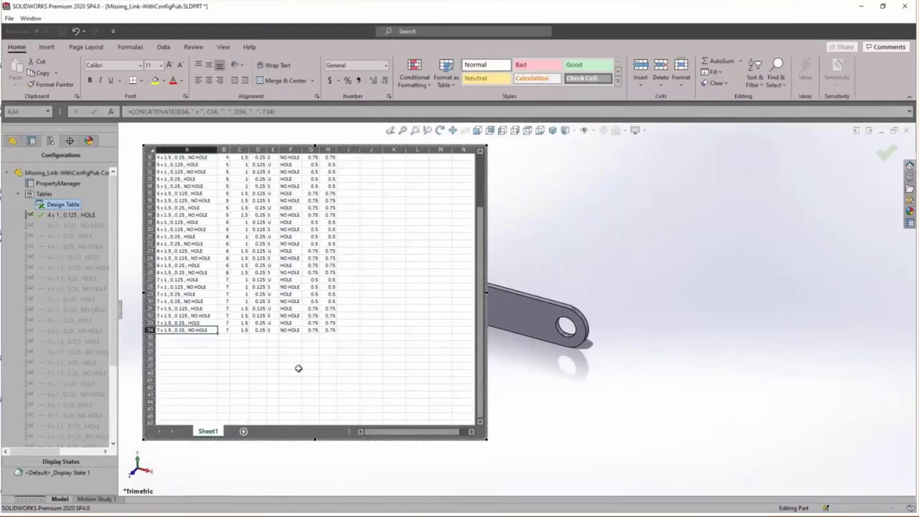
scroll(298, 368, "up", 3)
left_click(226, 228)
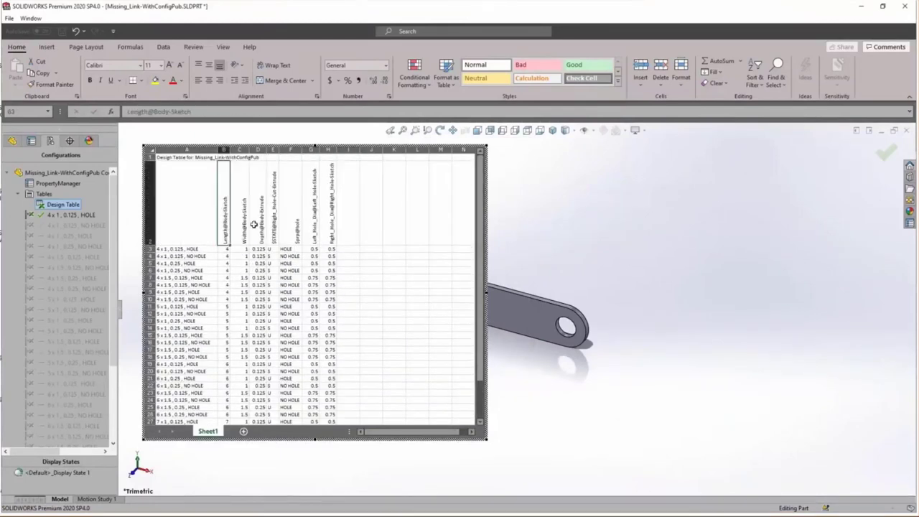
left_click_drag(253, 225, 359, 240)
left_click(363, 240)
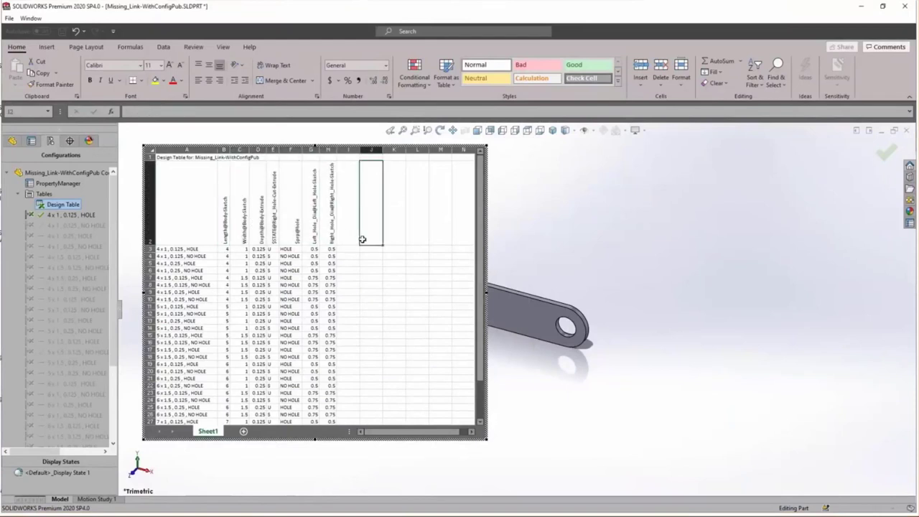
left_click(498, 239)
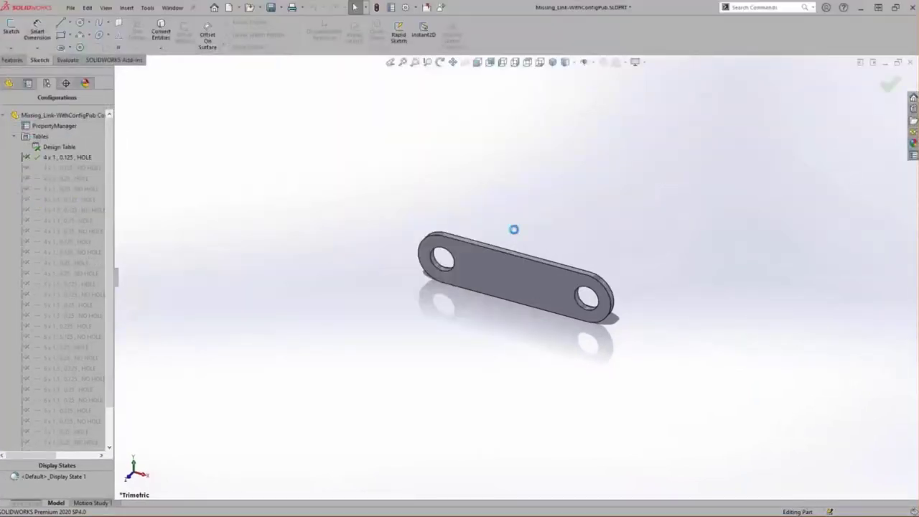
Open the link's existing PropertyManager definition in the Configuration Publisher and move its window clear of the model
middle_click_drag(515, 233, 703, 213, "ctrl")
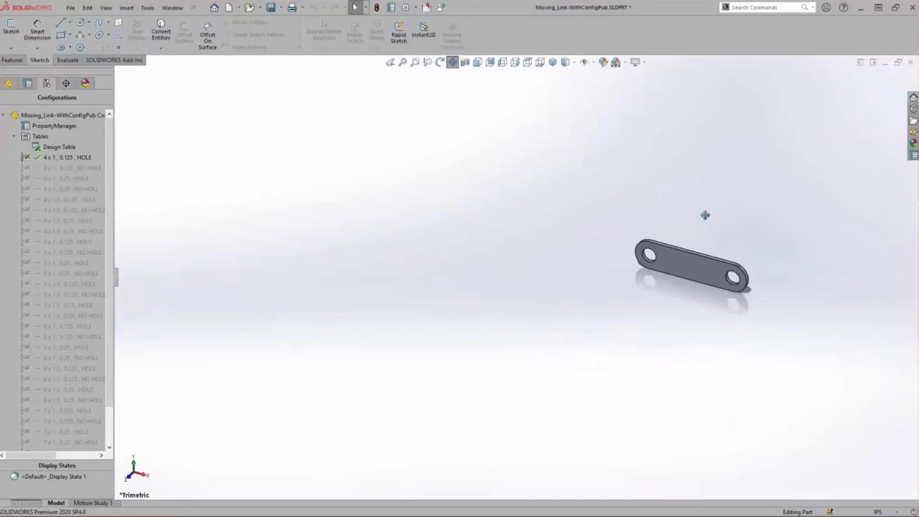
left_click(54, 125)
right_click(57, 127)
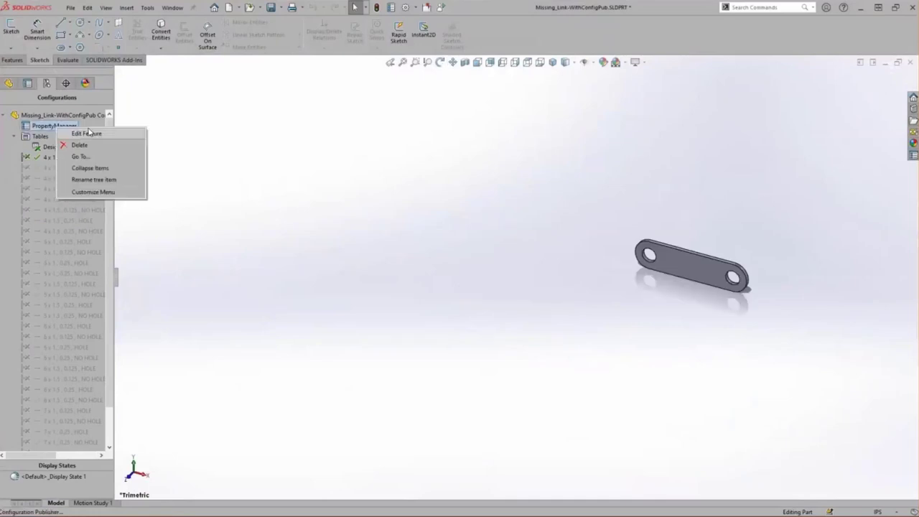
left_click(105, 134)
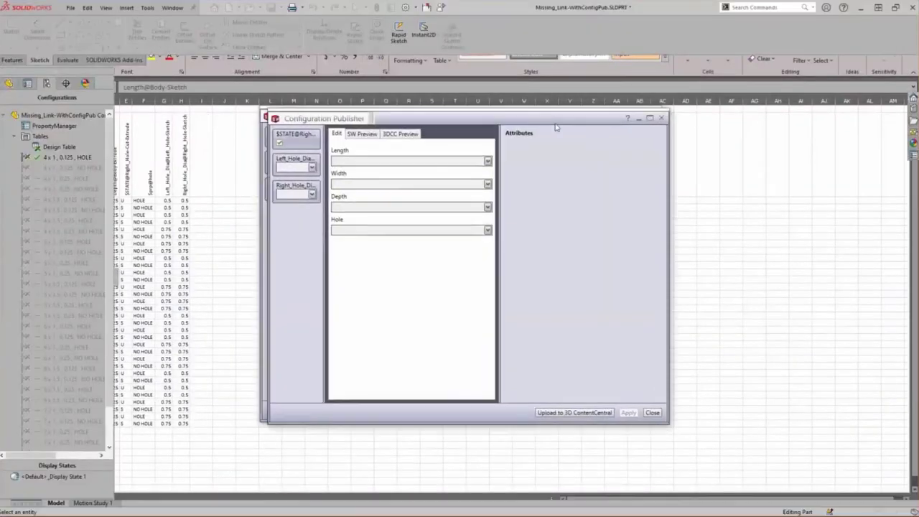
left_click_drag(544, 124, 457, 127)
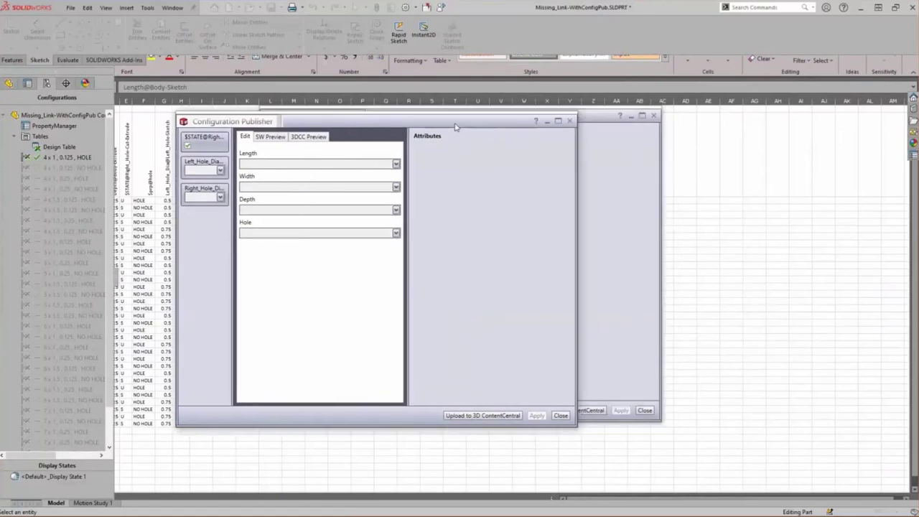
In the SW preview, set the link's length to 6 and update the model
left_click(265, 138)
left_click(269, 169)
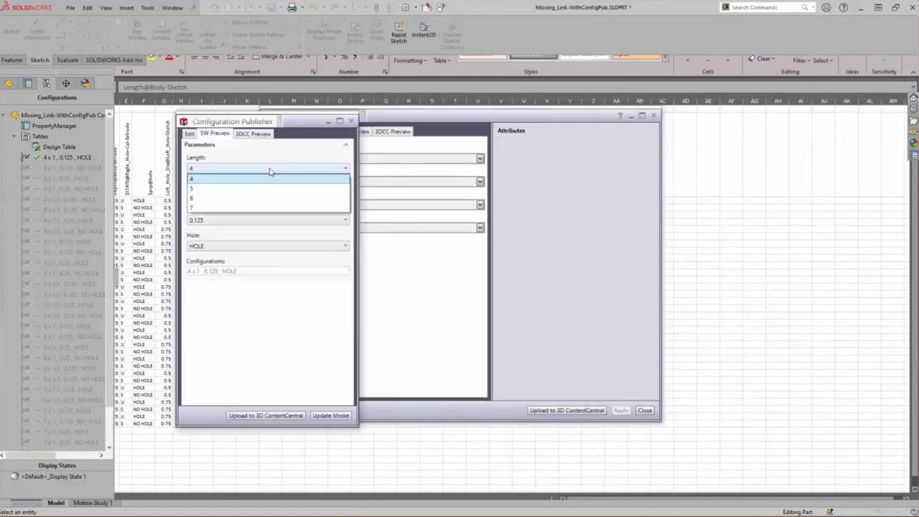
left_click(261, 207)
left_click(331, 415)
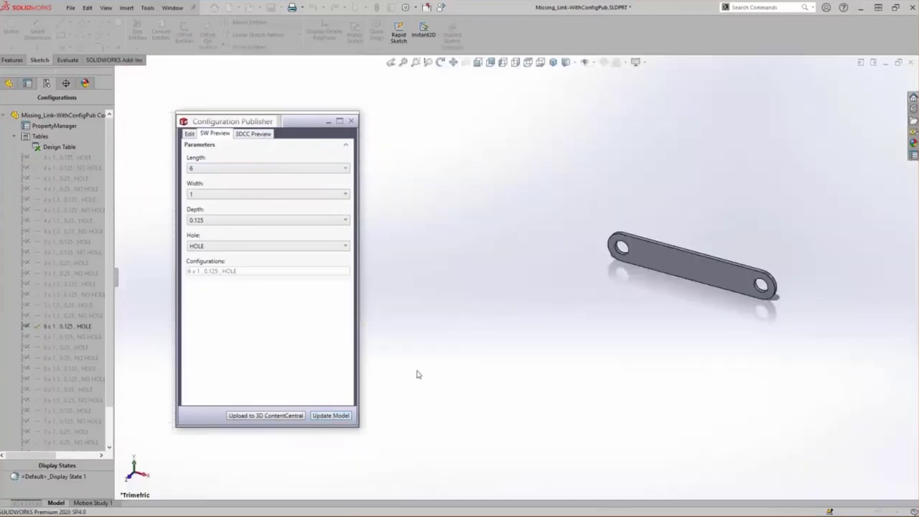
Set the Hole option to NO HOLE in the preview and update the model
left_click(232, 245)
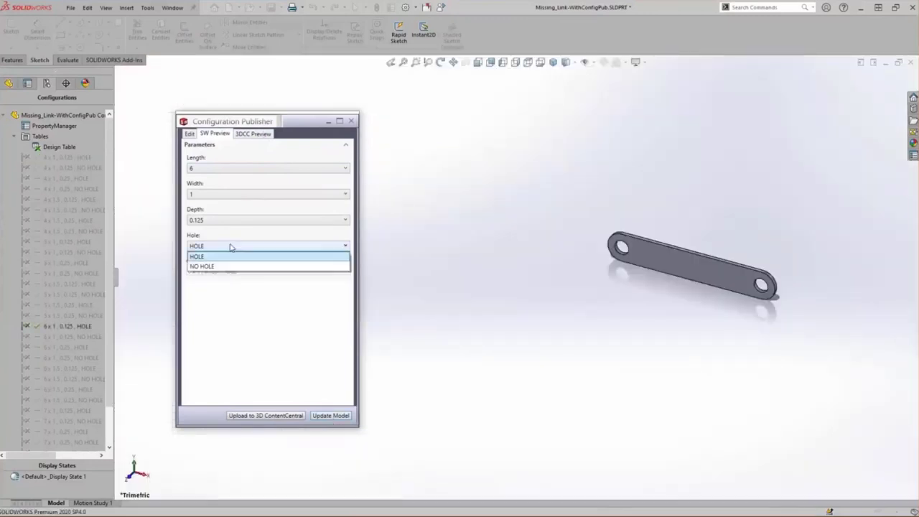
left_click(232, 267)
left_click(330, 415)
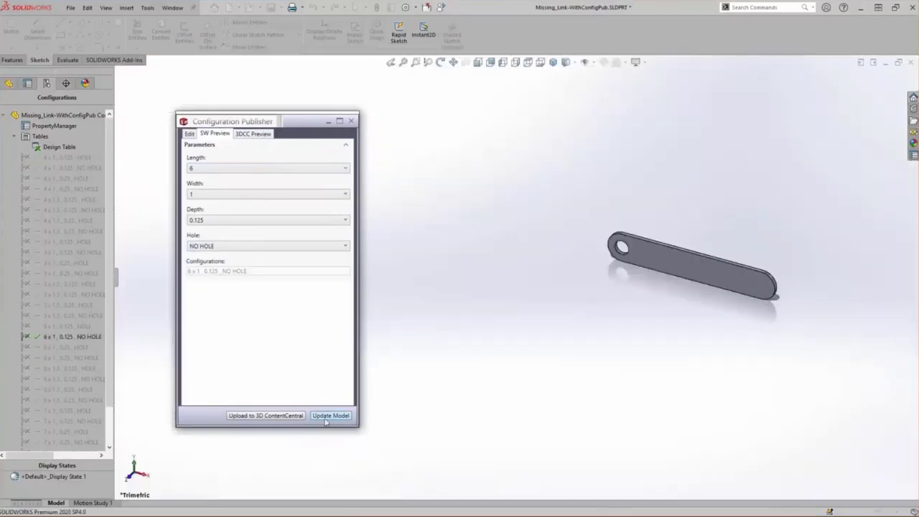
Preview the link with depth 0.25 and the HOLE option, update the model, and close the Configuration Publisher
left_click(218, 220)
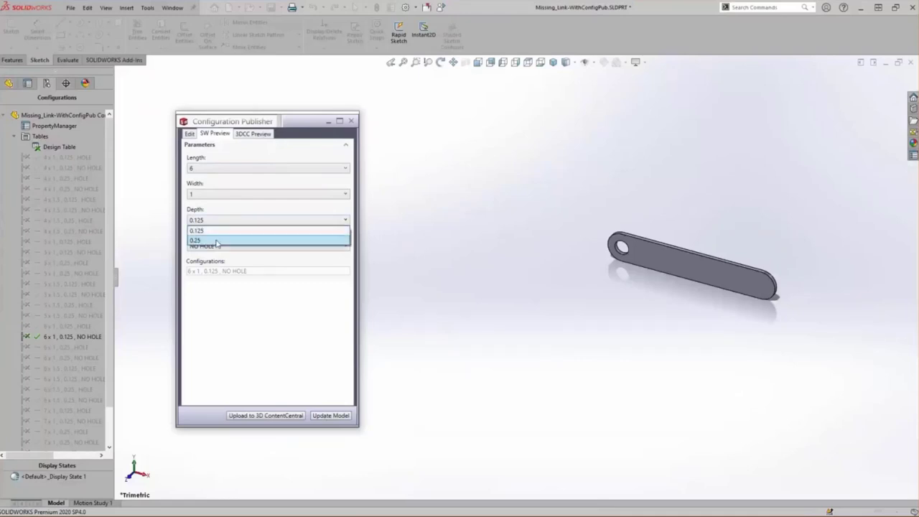
left_click(219, 243)
left_click(332, 415)
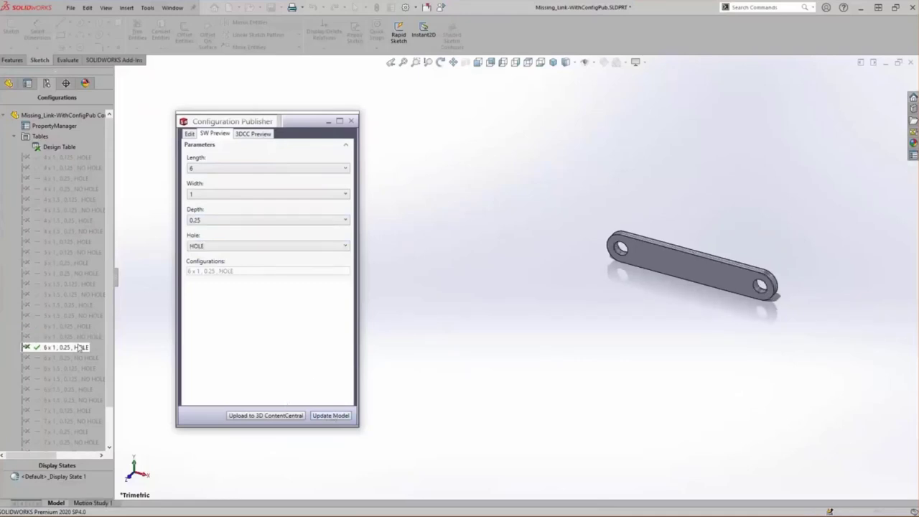
left_click(352, 122)
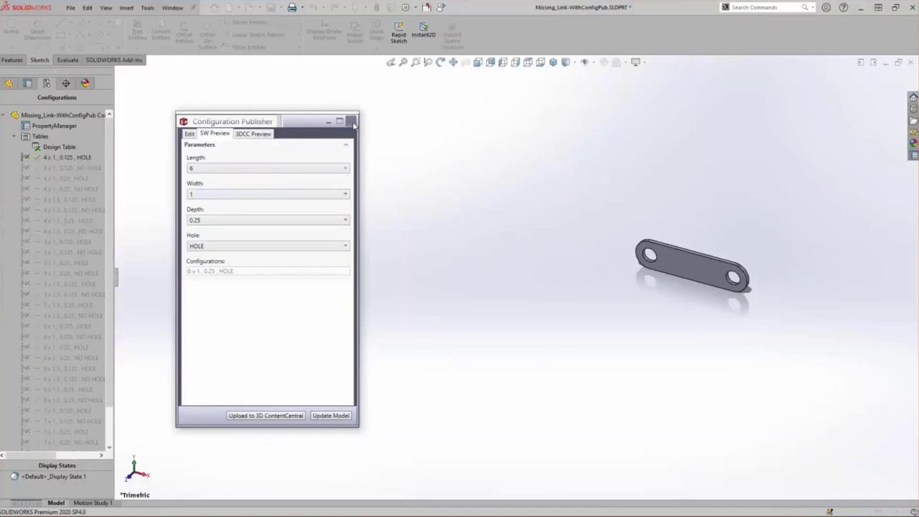
Make a new assembly from the link part with the Assembly_IN template and place the link at the origin
left_click(73, 8)
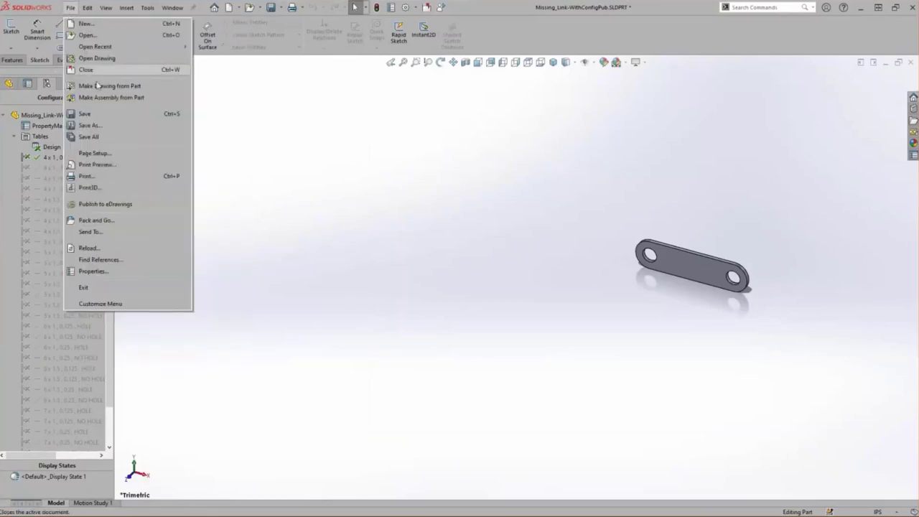
left_click(97, 98)
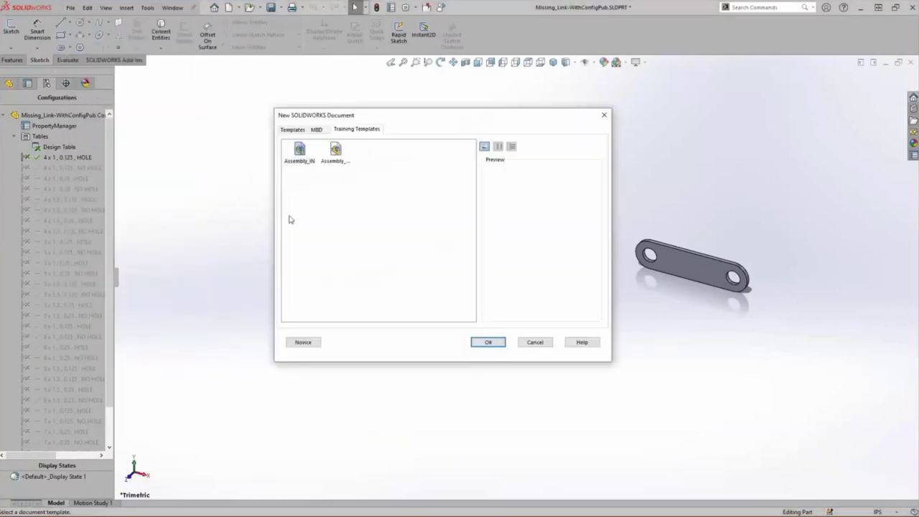
double_click(299, 152)
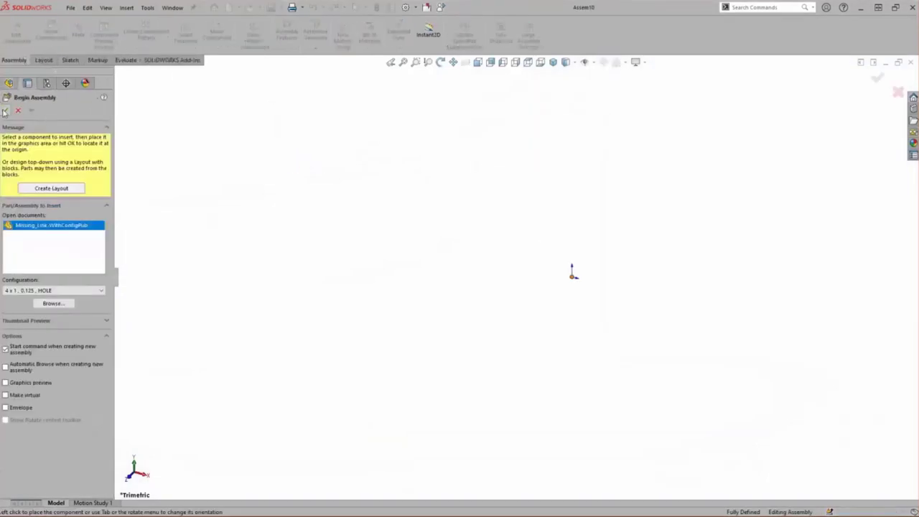
left_click(4, 111)
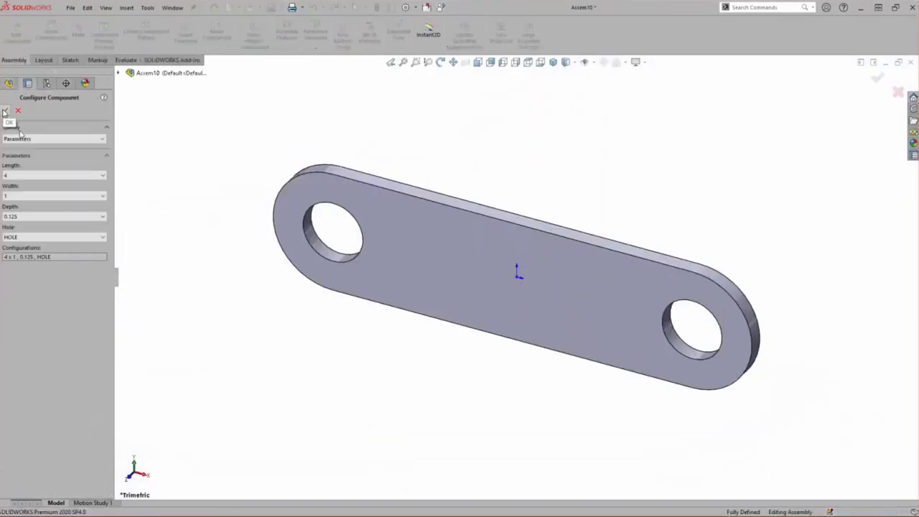
Configure the inserted link with length 6 and the NO HOLE option
left_click(85, 175)
left_click(88, 198)
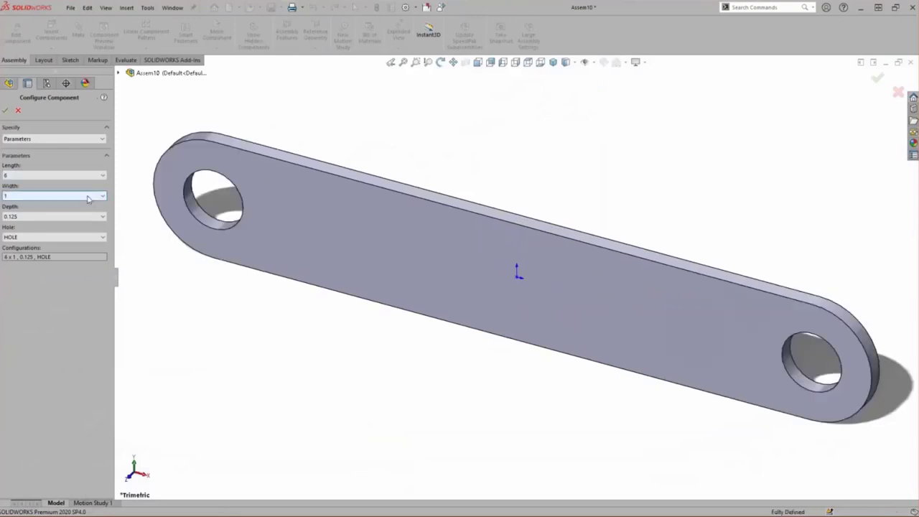
left_click(87, 237)
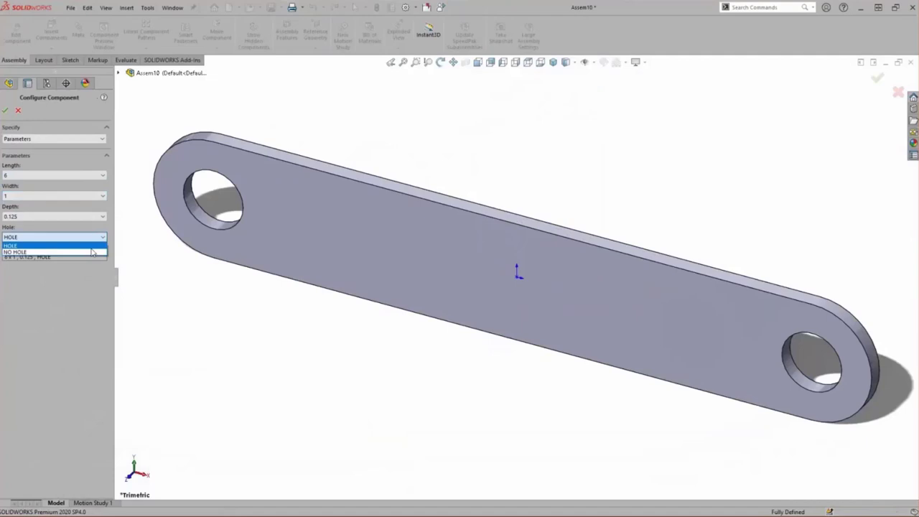
left_click(92, 251)
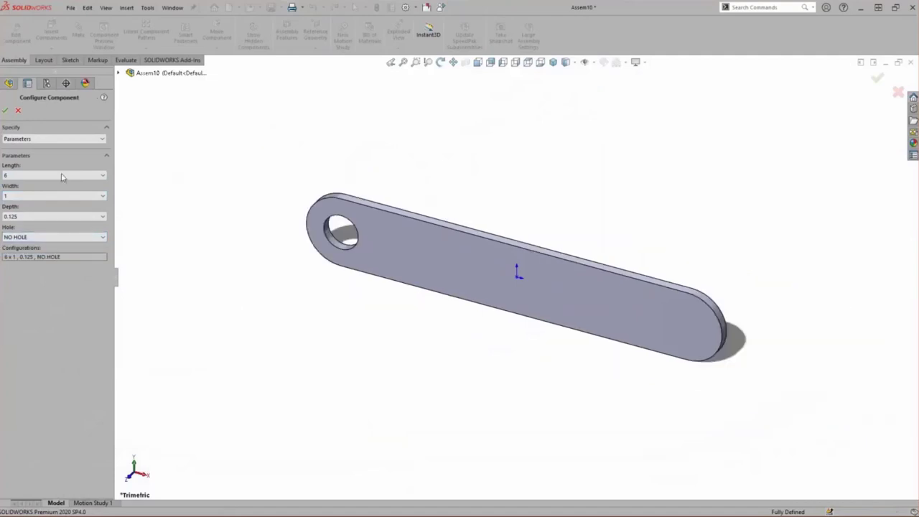
Configure the link with length 7, width 1.5 and the HOLE option, and accept the component configuration
left_click(61, 177)
left_click(49, 203)
left_click(52, 199)
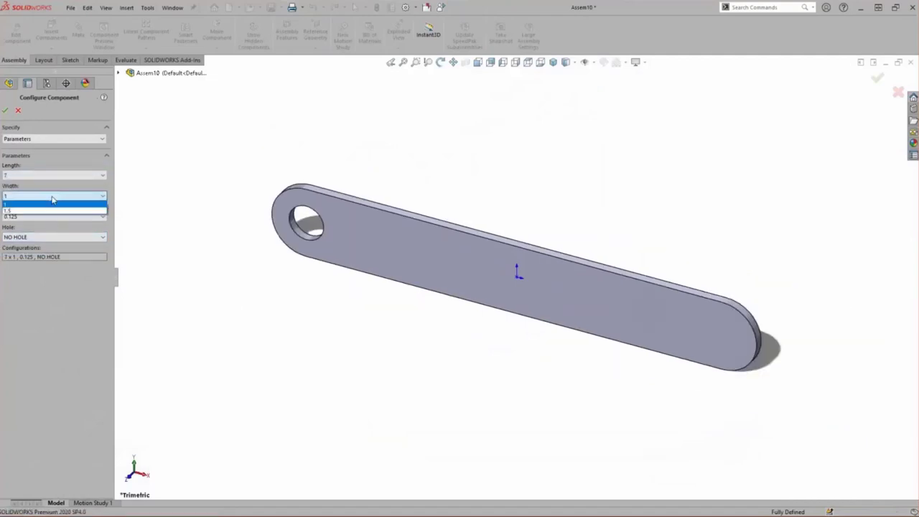
left_click(51, 210)
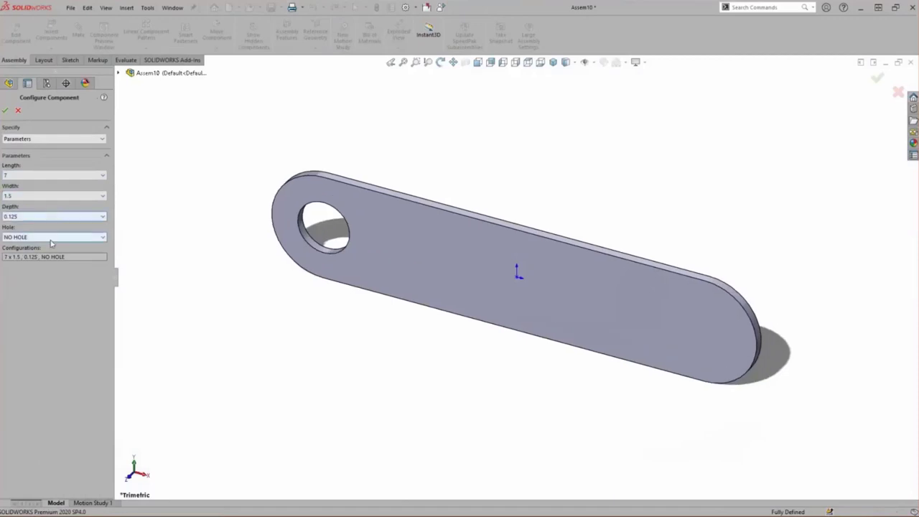
left_click(50, 238)
left_click(32, 250)
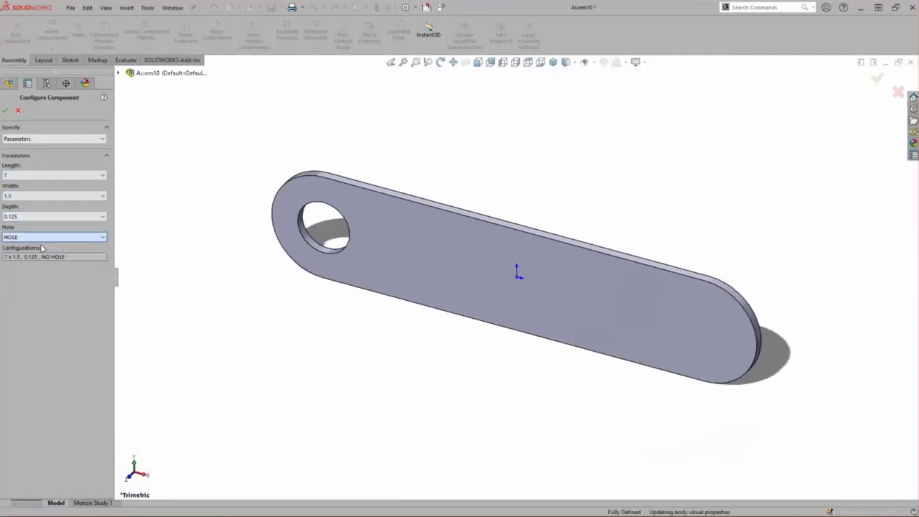
left_click(5, 112)
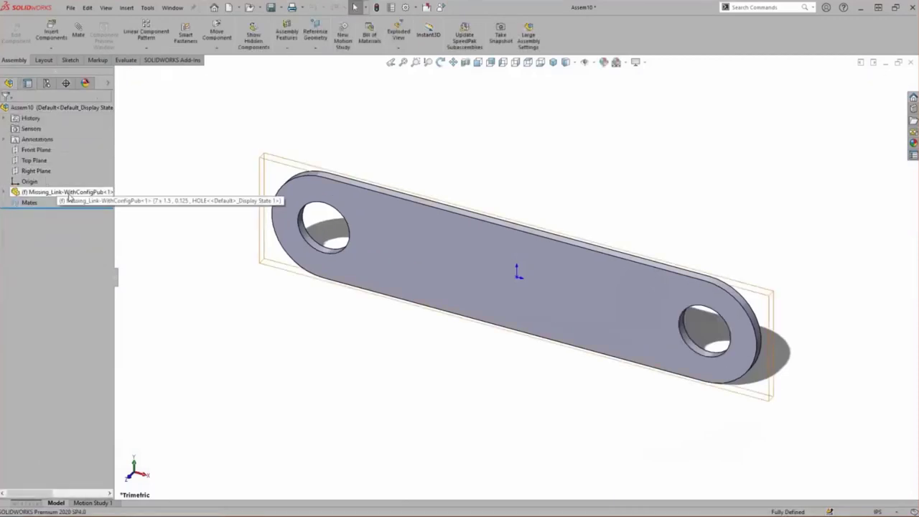
Reopen the component configuration of the placed link, set its depth to 0.25 and accept it
left_click(32, 192)
left_click(222, 166)
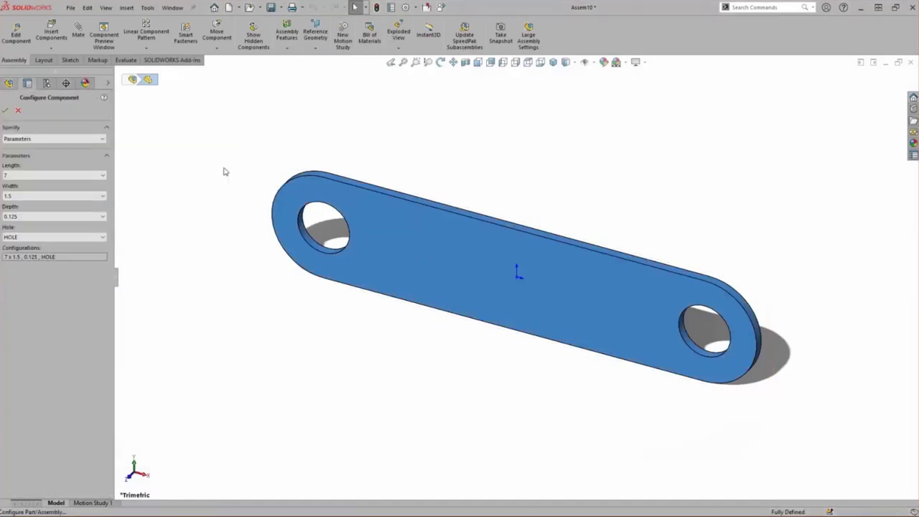
left_click(72, 216)
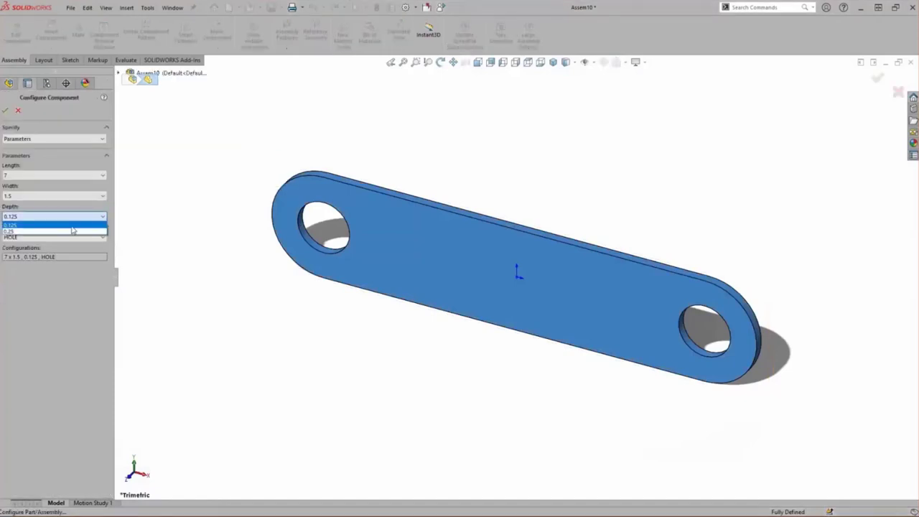
left_click(72, 231)
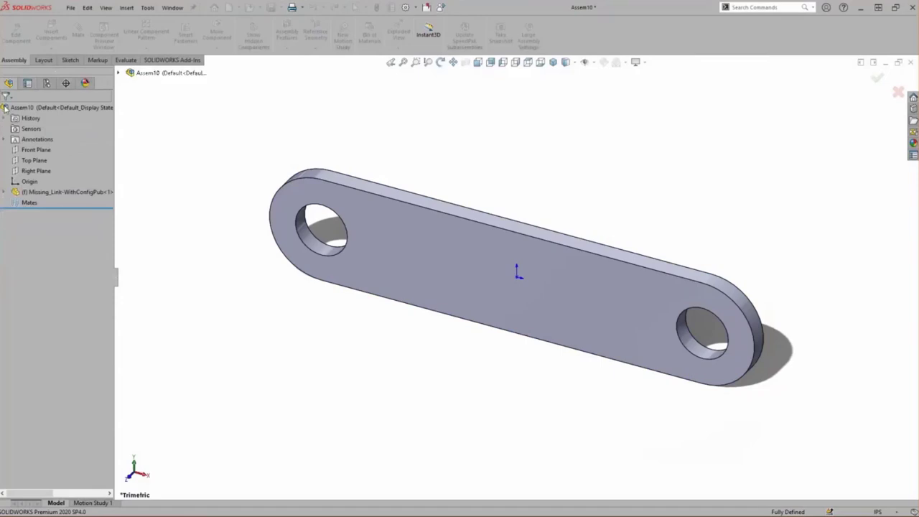
Examine the list of configurations available for the link component, keep 7 x 1.5 , 0.25 , HOLE and deselect the link
left_click(65, 192)
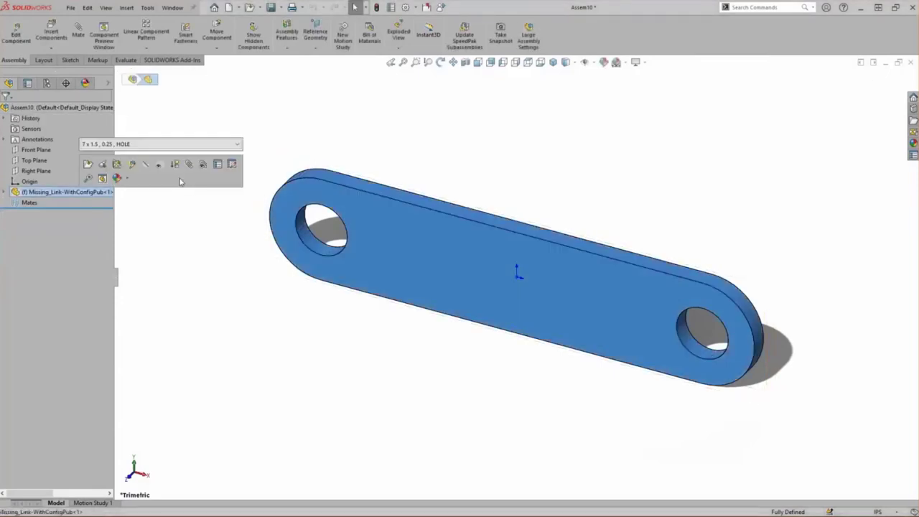
left_click(239, 144)
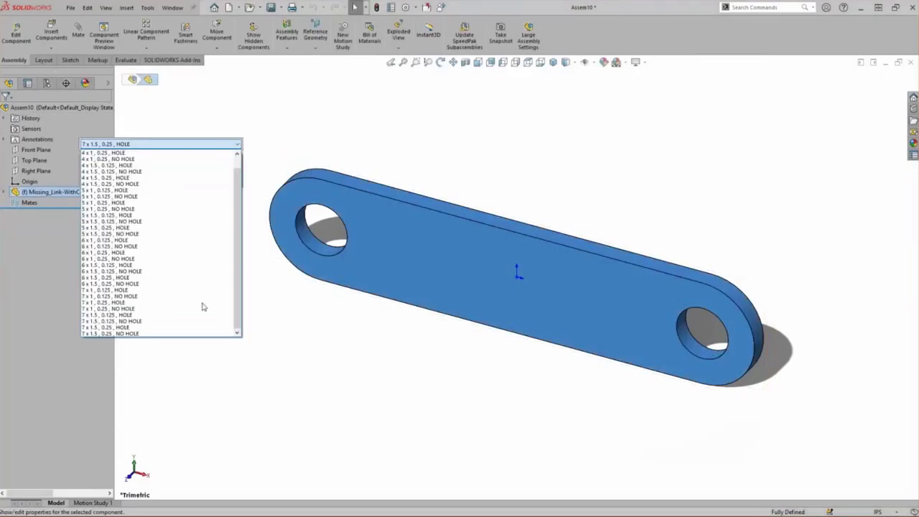
left_click(212, 328)
left_click(275, 334)
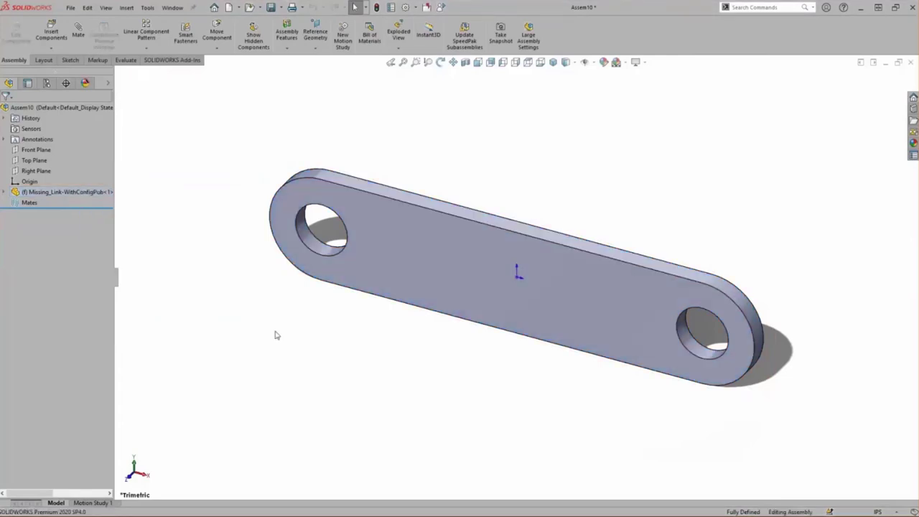